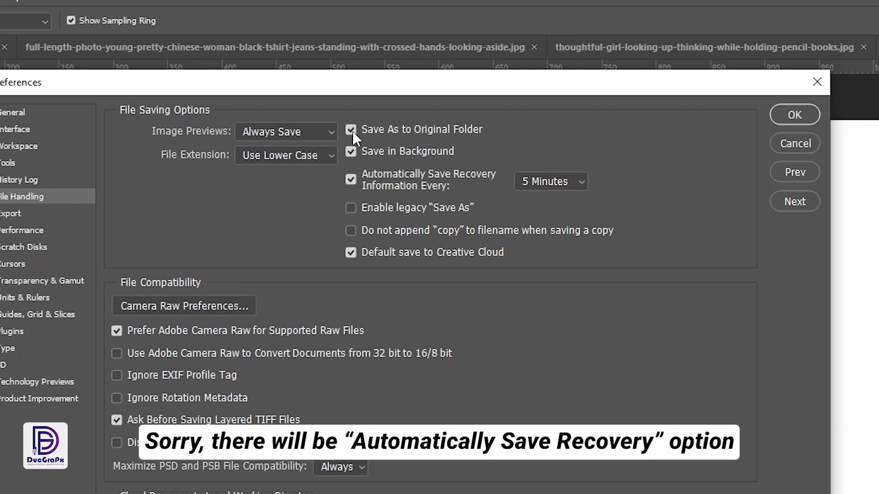
# - Set the File Handling preferences to automatically save recovery information every 5 minutes, keeping Save As to Original Folder enabled, and accept them
pyautogui.click(351, 129)
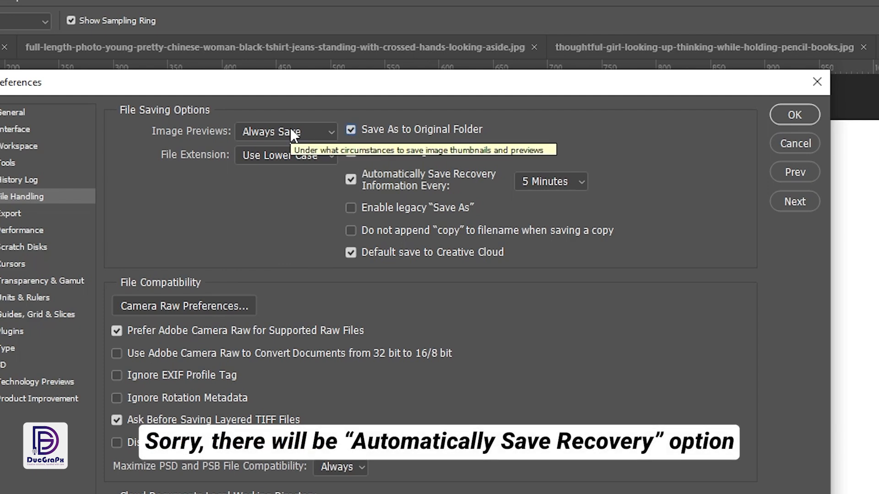
pyautogui.click(314, 133)
pyautogui.click(634, 165)
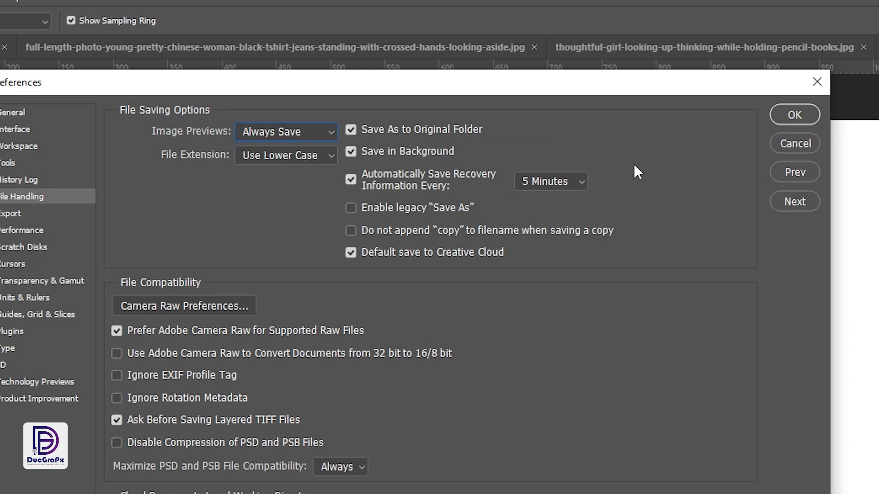
pyautogui.click(561, 181)
pyautogui.click(543, 198)
pyautogui.click(564, 181)
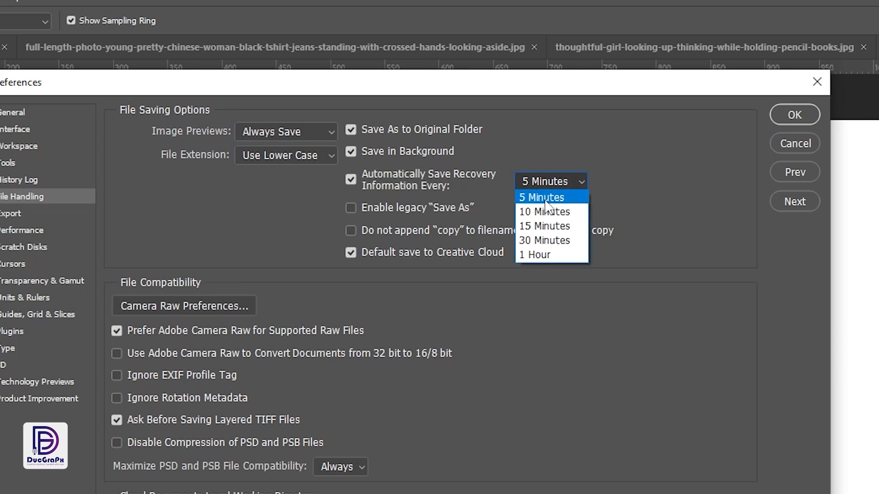
pyautogui.click(545, 199)
pyautogui.click(807, 115)
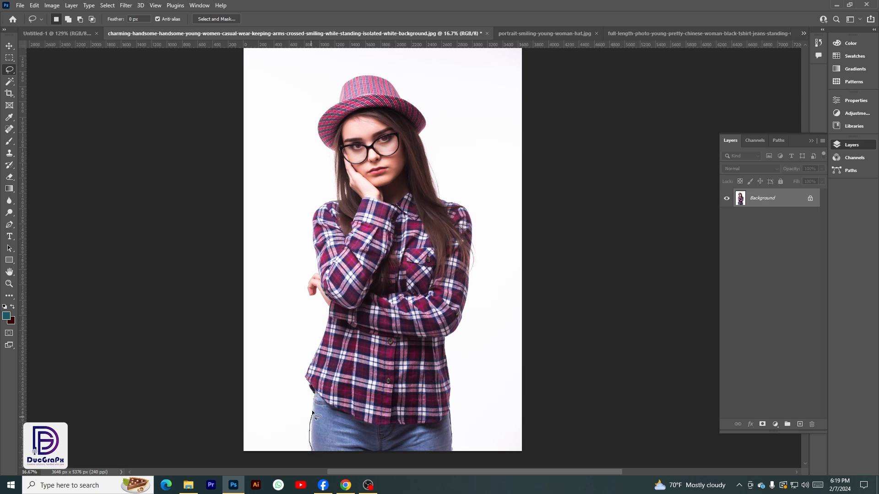
# - Trace a freehand Lasso selection around the whole woman, from the jeans up around the hat and back down
pyautogui.moveTo(314, 395)
pyautogui.mouseDown()
pyautogui.moveTo(307, 371)
pyautogui.moveTo(329, 307)
pyautogui.mouseUp()
pyautogui.moveTo(307, 286)
pyautogui.mouseDown()
pyautogui.moveTo(316, 276)
pyautogui.moveTo(319, 210)
pyautogui.moveTo(334, 193)
pyautogui.moveTo(334, 160)
pyautogui.moveTo(319, 130)
pyautogui.moveTo(325, 111)
pyautogui.mouseUp()
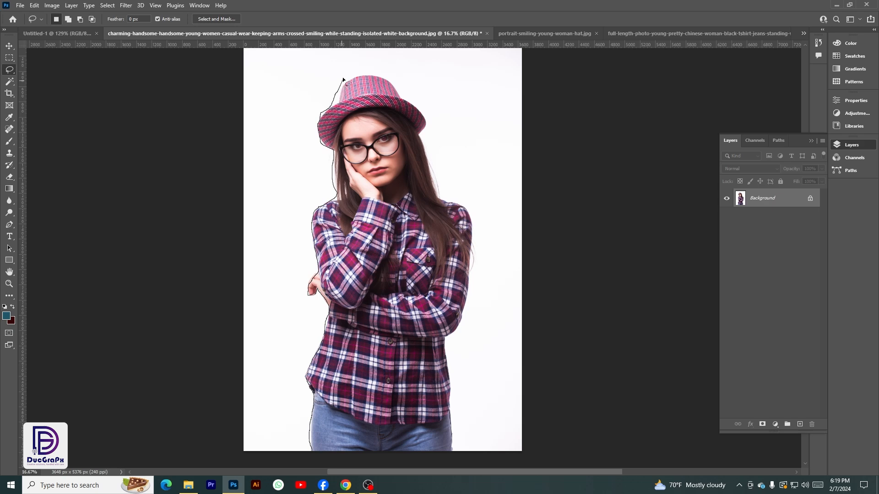
pyautogui.moveTo(348, 78)
pyautogui.mouseDown()
pyautogui.moveTo(389, 82)
pyautogui.moveTo(422, 111)
pyautogui.moveTo(429, 170)
pyautogui.moveTo(445, 203)
pyautogui.moveTo(473, 220)
pyautogui.moveTo(469, 291)
pyautogui.moveTo(459, 329)
pyautogui.moveTo(445, 341)
pyautogui.moveTo(445, 452)
pyautogui.mouseUp()
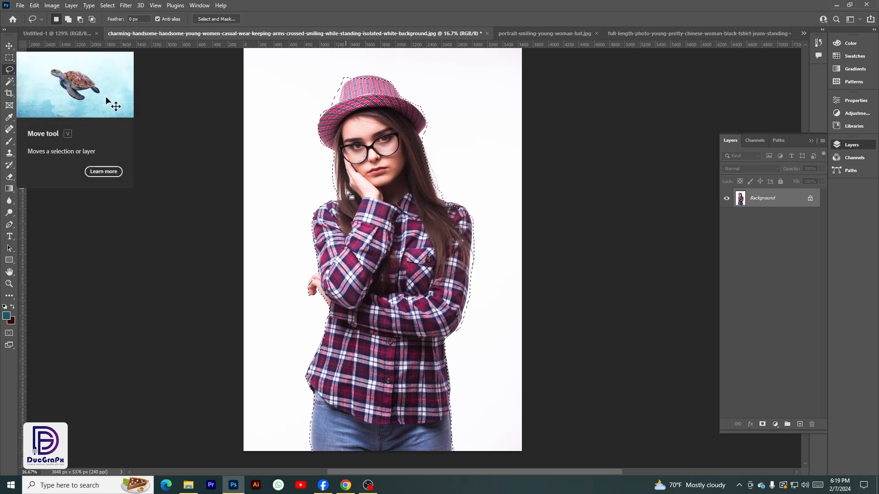
# - Move the selected woman into the Untitled-1 document and scale the cutout down to fit inside the canvas
pyautogui.click(8, 46)
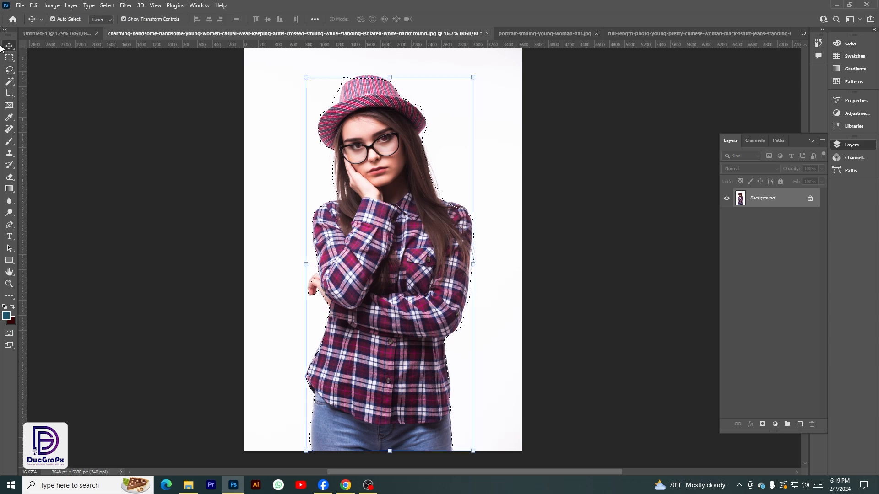
pyautogui.moveTo(371, 268); pyautogui.dragTo(294, 258)
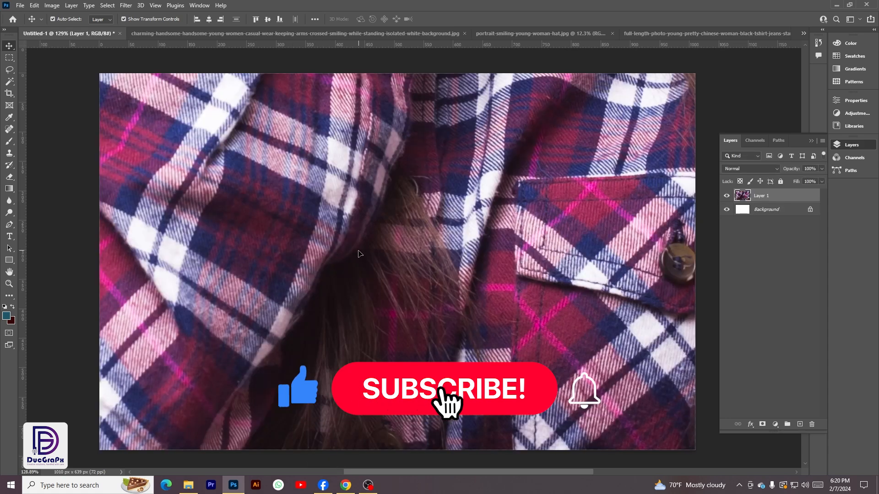
pyautogui.scroll(-3, 359, 254)
pyautogui.scroll(-2, 337, 237)
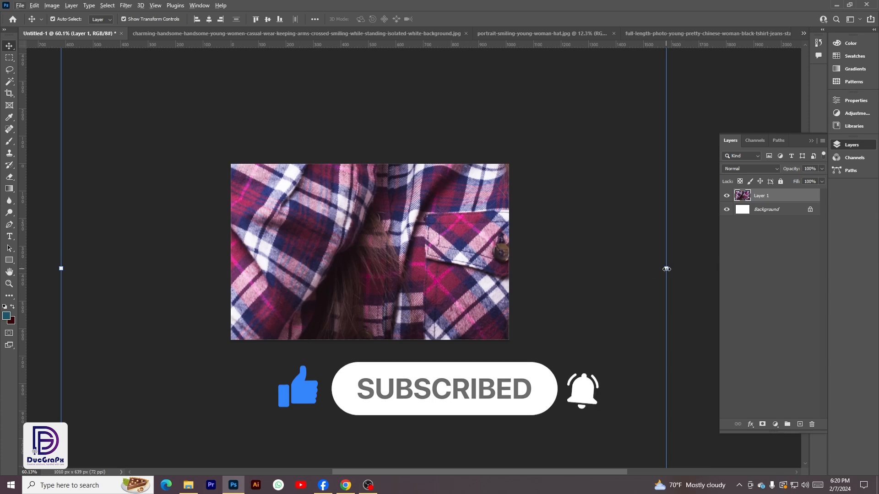
pyautogui.moveTo(666, 269); pyautogui.dragTo(400, 266)
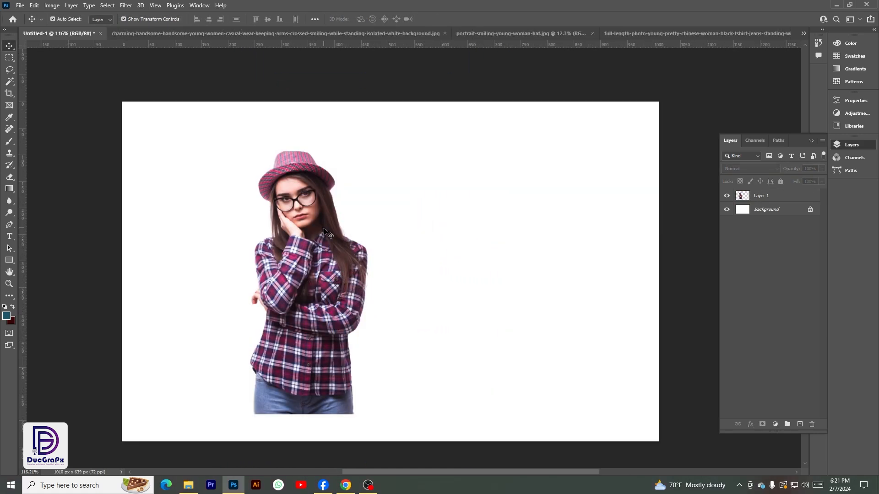
# - Unlock the background layer and fill it with the teal foreground colour, then shift the woman's cutout slightly left
pyautogui.scroll(-1, 323, 229)
pyautogui.click(811, 211)
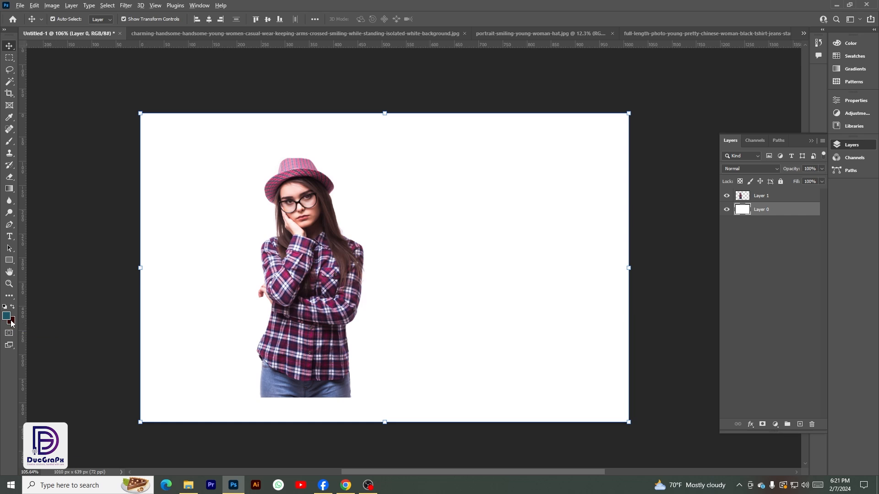
pyautogui.hotkey('alt', 'BackSpace')
pyautogui.scroll(1, 339, 217)
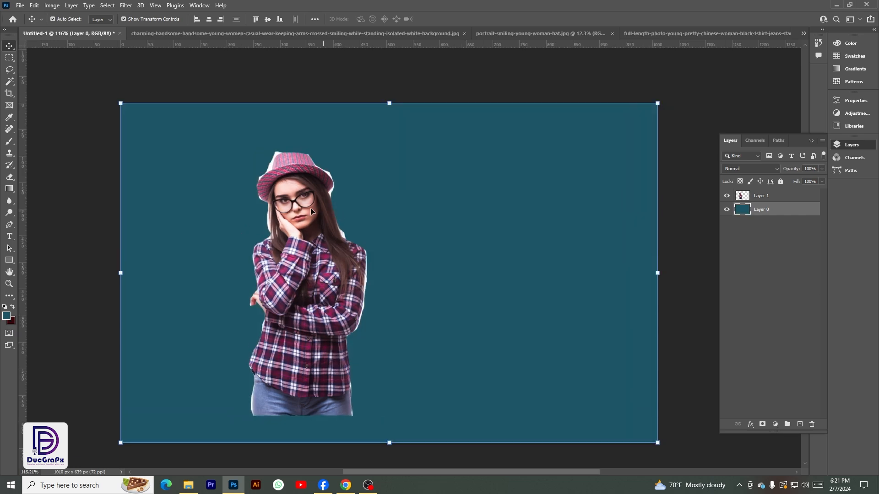
pyautogui.scroll(1, 295, 203)
pyautogui.moveTo(298, 210); pyautogui.dragTo(258, 231)
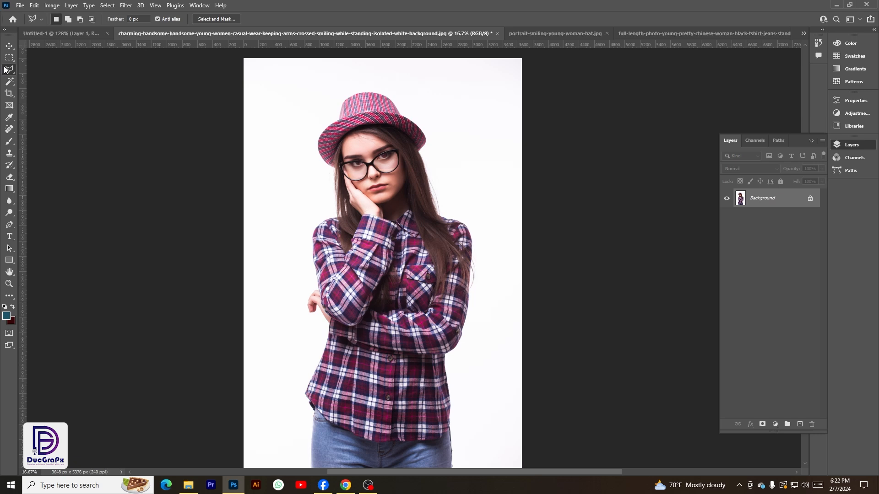
# - In the original woman photo, start a Polygonal Lasso outline from the jeans up past the shirt hem along its left side
pyautogui.rightClick(9, 70)
pyautogui.click(31, 79)
pyautogui.scroll(-1, 341, 426)
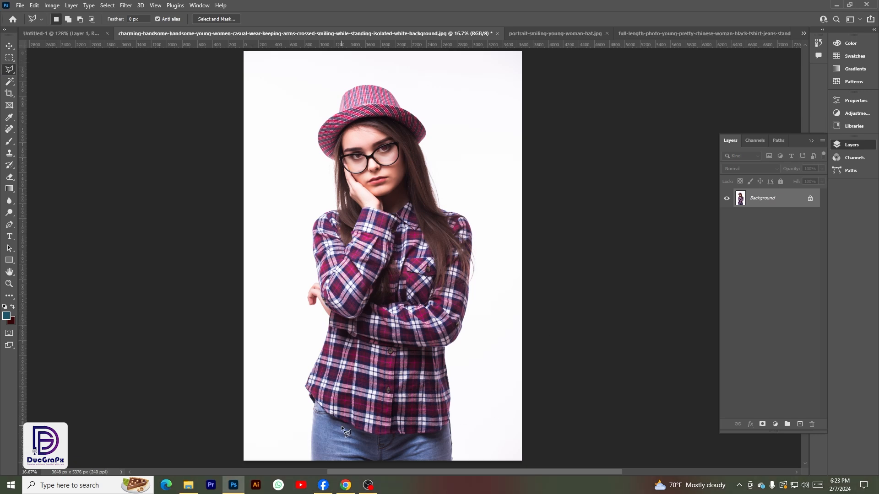
pyautogui.scroll(5, 341, 425)
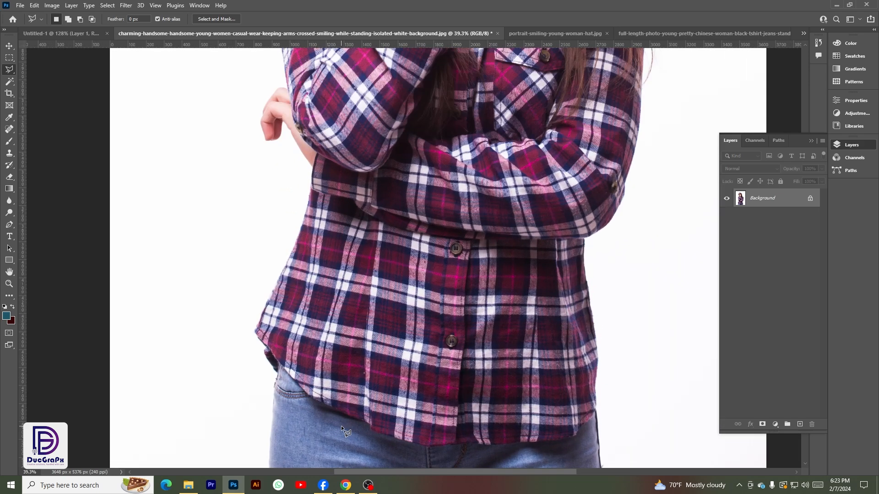
pyautogui.scroll(-2, 342, 425)
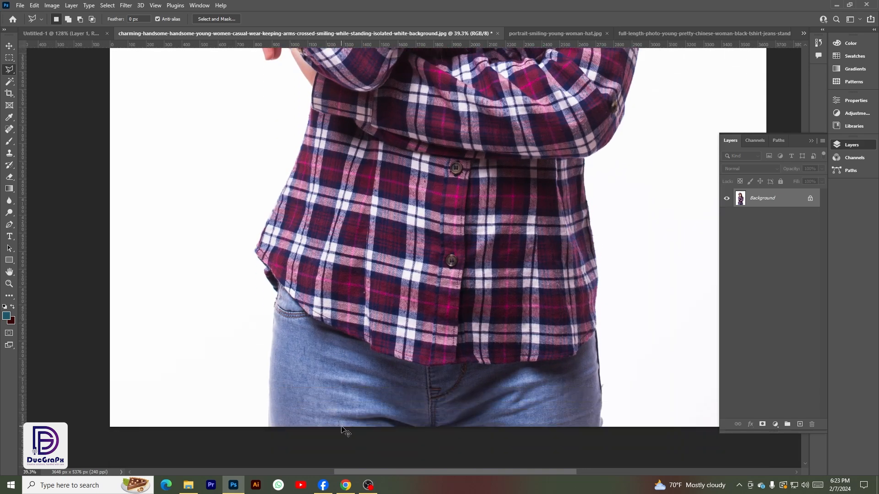
pyautogui.scroll(5, 343, 428)
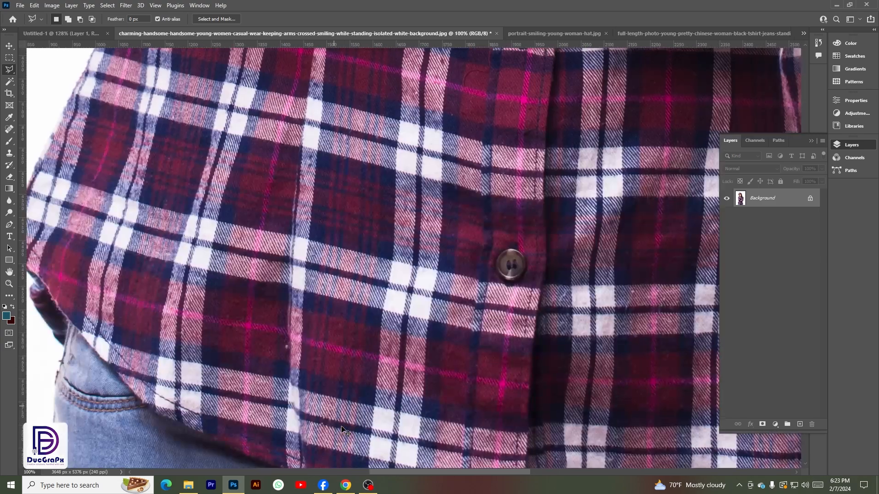
pyautogui.scroll(-4, 342, 431)
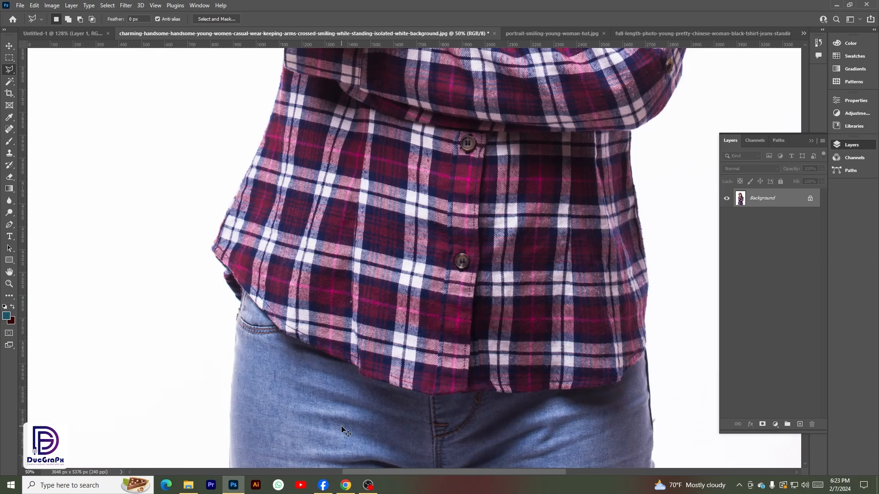
pyautogui.scroll(-4, 345, 432)
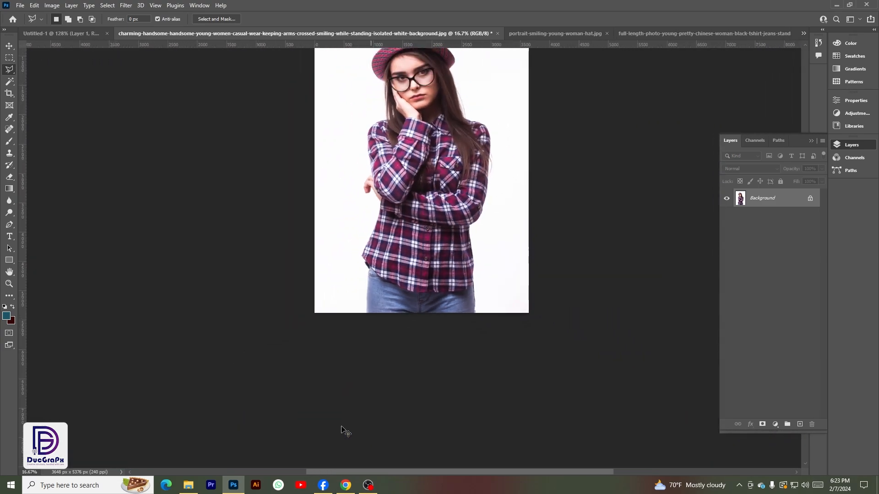
pyautogui.scroll(2, 344, 424)
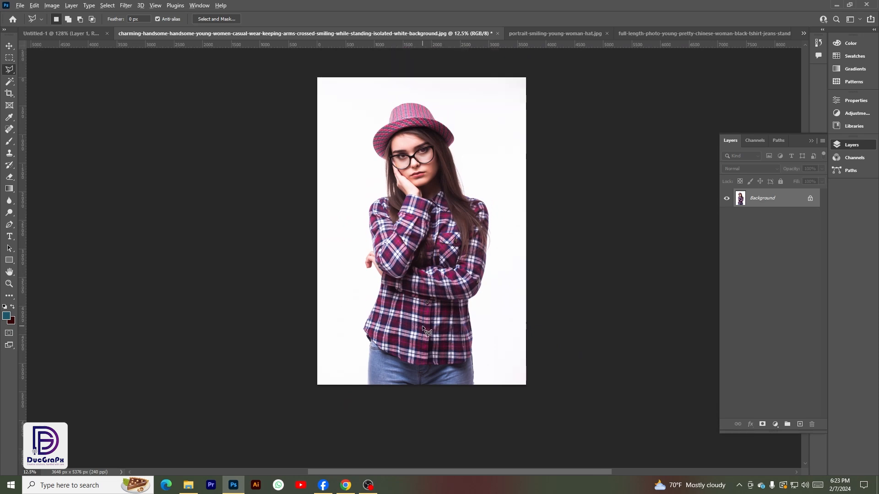
pyautogui.scroll(1, 422, 327)
pyautogui.scroll(3, 423, 329)
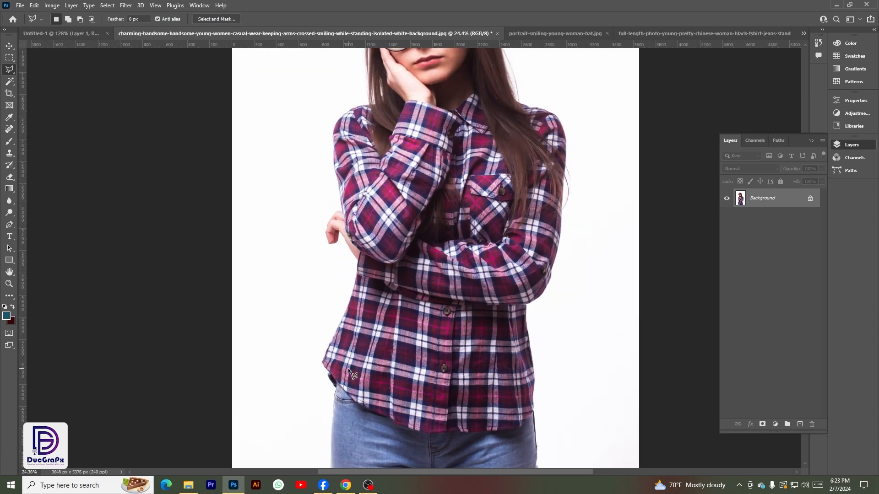
pyautogui.scroll(-1, 348, 369)
pyautogui.scroll(-1, 335, 437)
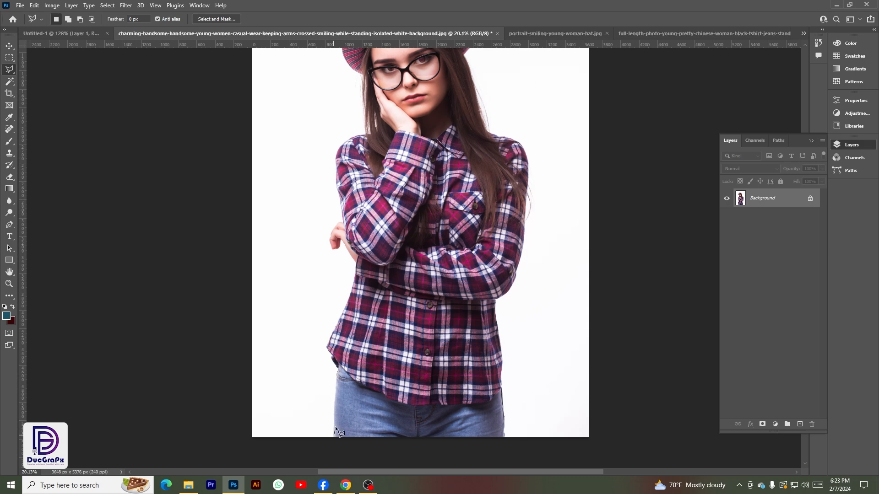
pyautogui.click(334, 356)
pyautogui.click(327, 347)
pyautogui.click(343, 313)
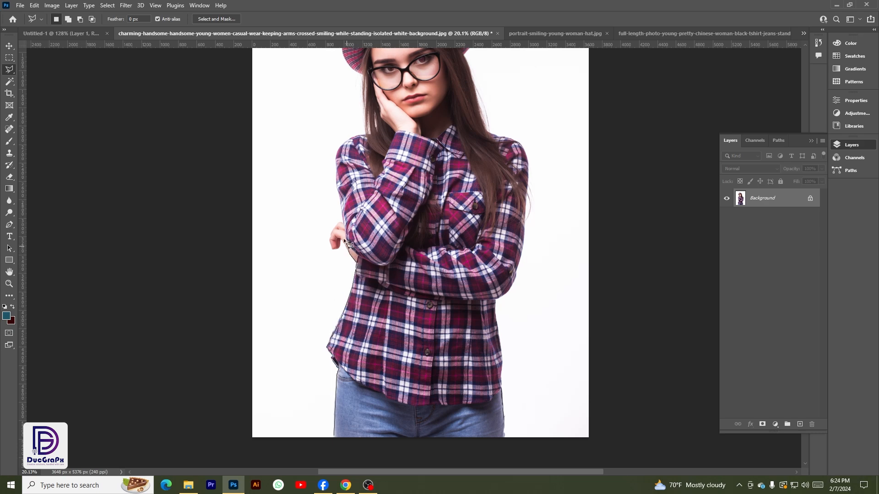
# - Continue the Polygonal Lasso outline around the fingers and hand that stick out beside the elbow
pyautogui.hotkey('ctrl', '+')
pyautogui.hotkey('ctrl', '+')
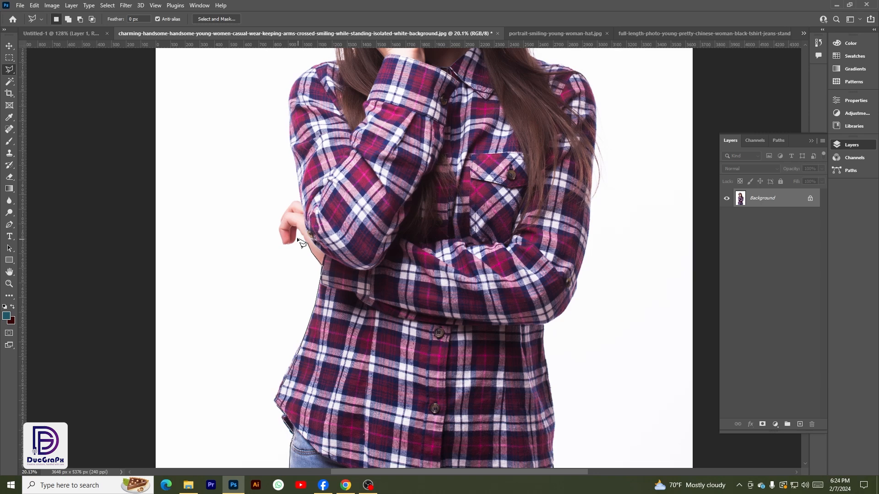
pyautogui.click(298, 230)
pyautogui.click(278, 231)
pyautogui.click(302, 203)
# - Continue the Polygonal Lasso outline up the left sleeve and over the shoulder to the hair
pyautogui.scroll(1, 302, 203)
pyautogui.scroll(2, 292, 240)
pyautogui.scroll(1, 316, 231)
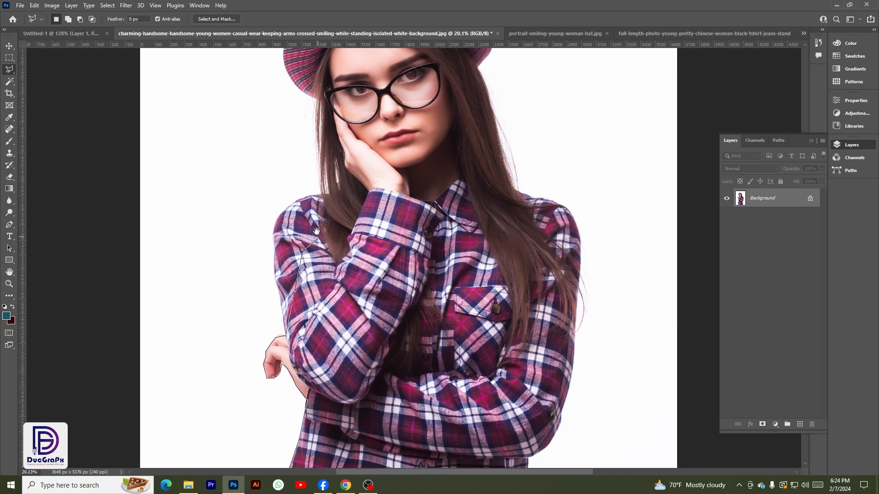
pyautogui.scroll(3, 309, 257)
pyautogui.moveTo(301, 281)
pyautogui.mouseDown()
pyautogui.moveTo(301, 240)
pyautogui.moveTo(301, 299)
pyautogui.moveTo(303, 213)
pyautogui.moveTo(308, 310)
pyautogui.moveTo(300, 286)
pyautogui.mouseUp()
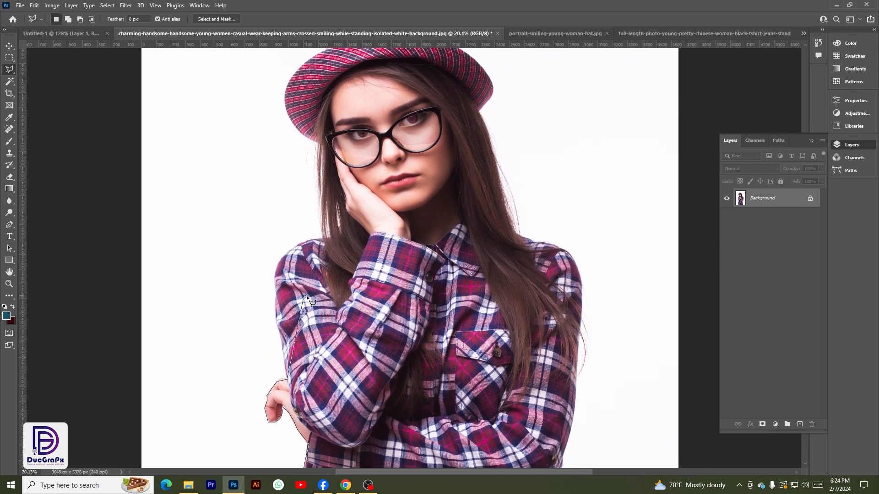
pyautogui.click(278, 322)
pyautogui.click(275, 274)
pyautogui.click(281, 256)
pyautogui.click(300, 243)
pyautogui.click(322, 239)
# - Continue the Polygonal Lasso outline up the left edge of the hair and around the hat brim to the crown
pyautogui.click(320, 143)
pyautogui.click(296, 127)
pyautogui.moveTo(291, 104); pyautogui.dragTo(274, 192)
pyautogui.click(270, 197)
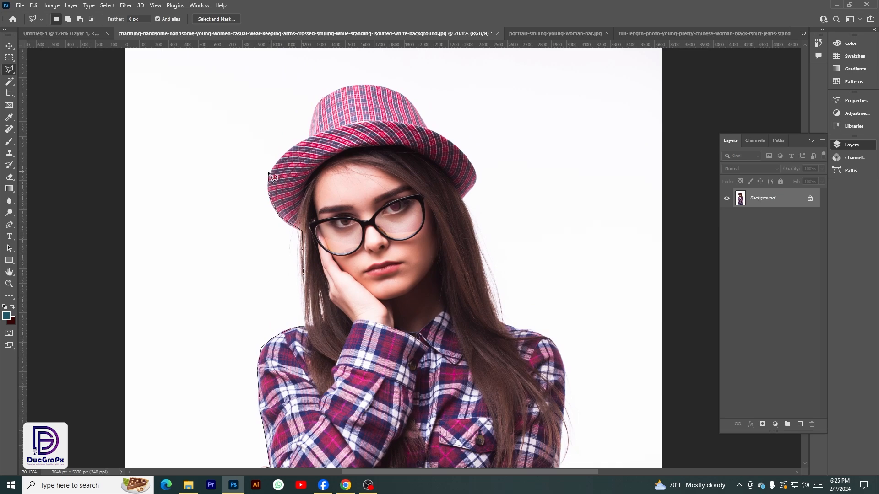
pyautogui.click(312, 136)
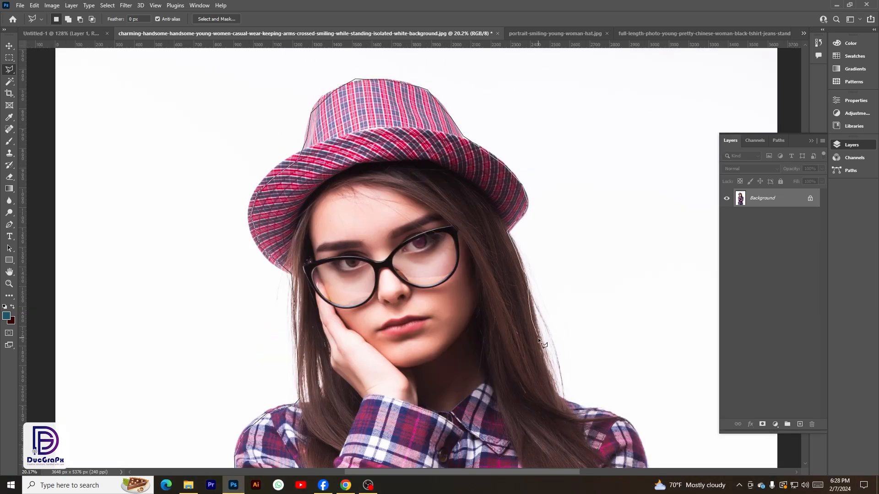
# - Outline the right side of the hair, shirt and jeans, and close the polygonal selection along the photo's bottom edge
pyautogui.click(543, 355)
pyautogui.click(553, 380)
pyautogui.click(563, 394)
pyautogui.moveTo(590, 408); pyautogui.dragTo(331, 127)
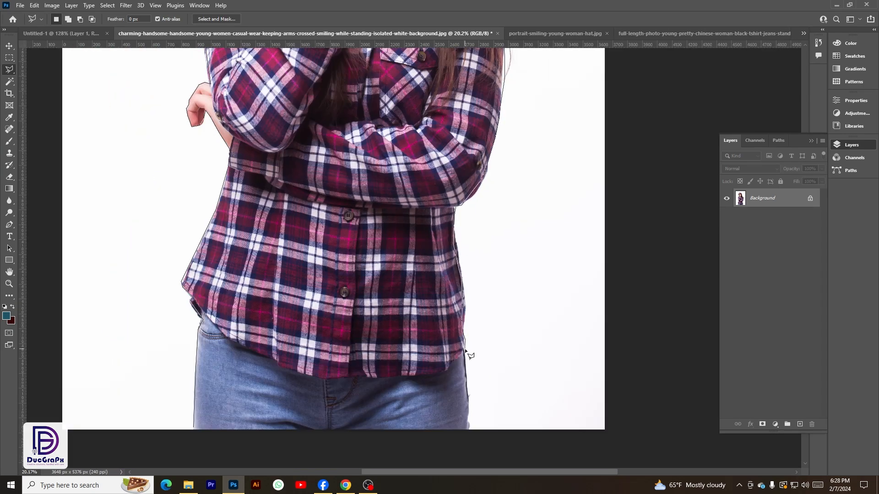
pyautogui.click(462, 429)
pyautogui.click(194, 429)
# - Move the polygonal selection of the woman into the Untitled-1 document with the Move tool
pyautogui.scroll(-5, 282, 332)
pyautogui.scroll(-1, 316, 275)
pyautogui.scroll(2, 331, 263)
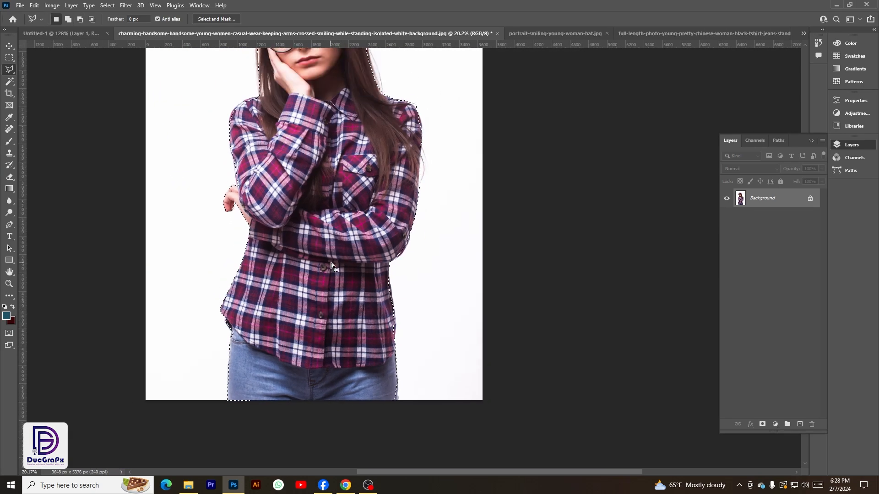
pyautogui.scroll(-1, 297, 224)
pyautogui.press('v')
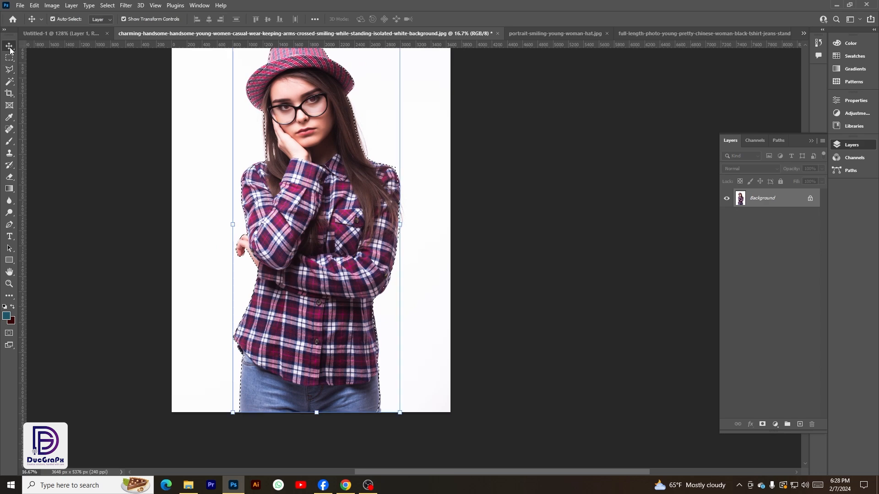
pyautogui.moveTo(303, 141)
pyautogui.mouseDown()
pyautogui.moveTo(284, 140)
pyautogui.moveTo(229, 79)
pyautogui.moveTo(91, 36)
pyautogui.moveTo(54, 35)
pyautogui.mouseUp()
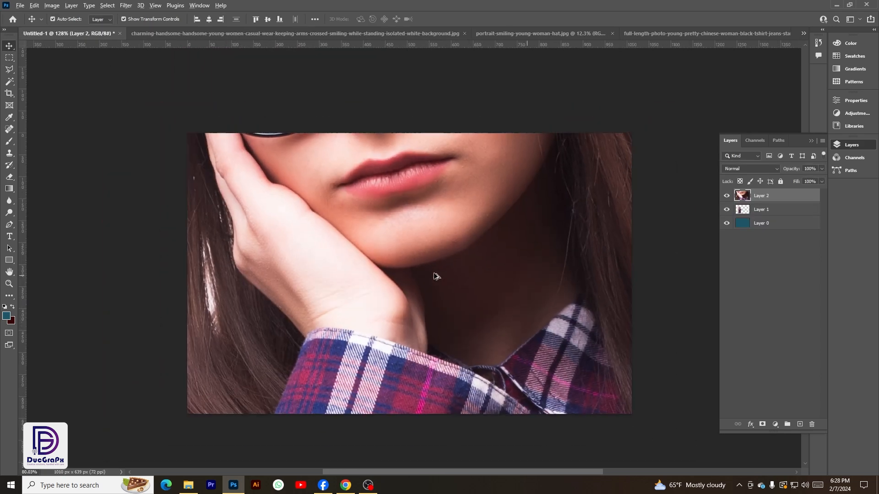
# - Scale the second cutout down to about 11% and place it beside the first cutout on the teal background
pyautogui.scroll(-6, 275, 272)
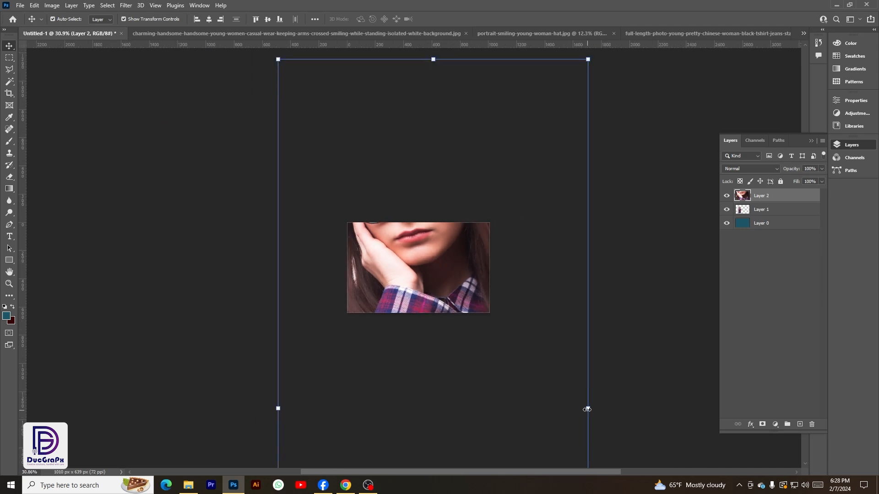
pyautogui.moveTo(588, 408); pyautogui.dragTo(445, 260)
pyautogui.scroll(2, 442, 263)
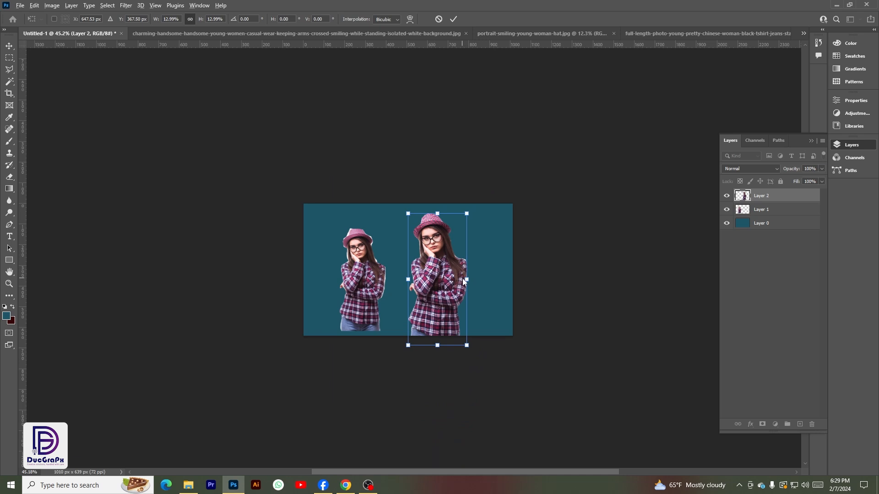
pyautogui.moveTo(462, 280); pyautogui.dragTo(431, 284)
pyautogui.scroll(2, 397, 282)
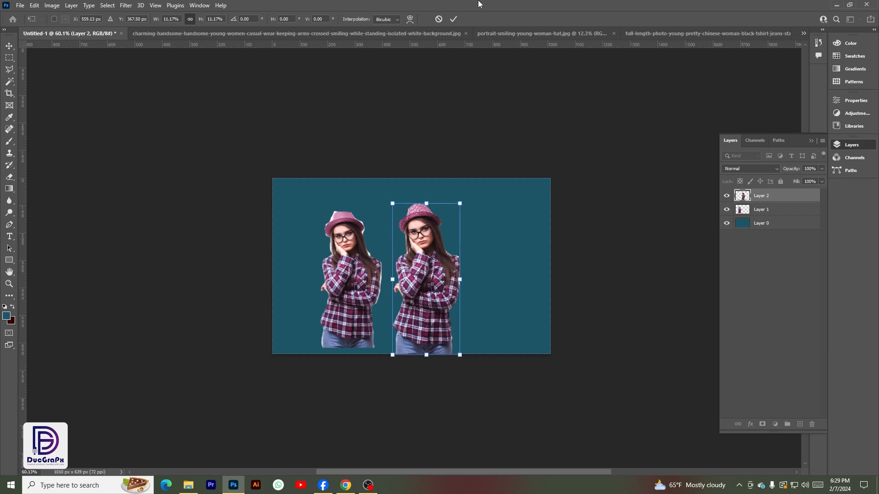
pyautogui.click(453, 19)
# - Clear the selection in the photo of the woman in the plaid shirt and activate the Magnetic Lasso tool
pyautogui.click(376, 34)
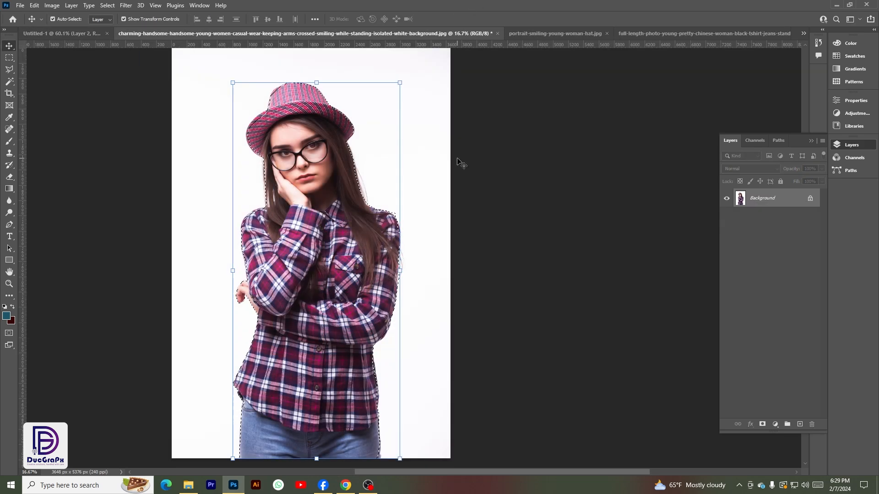
pyautogui.hotkey('ctrl', 'd')
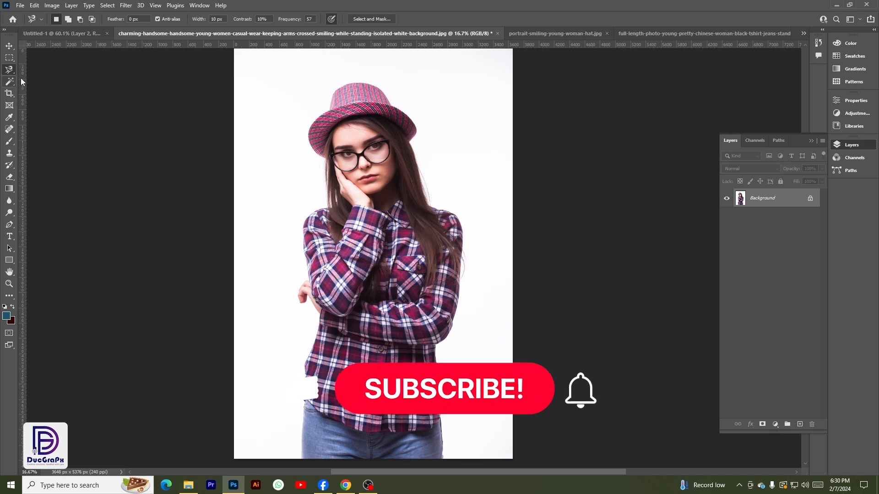
pyautogui.rightClick(10, 72)
pyautogui.click(36, 88)
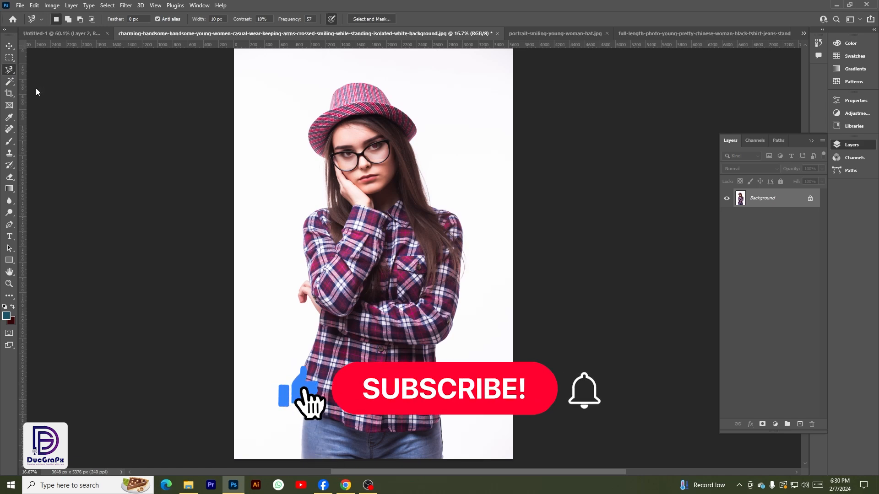
# - Trace the woman's left outline with the Magnetic Lasso, from the jeans at the photo's bottom edge up to the hat brim
pyautogui.scroll(-1, 306, 452)
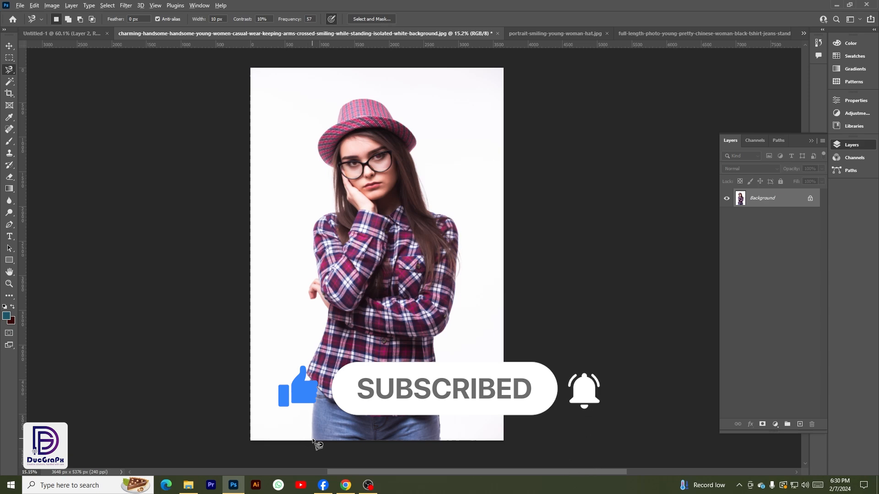
pyautogui.scroll(5, 313, 441)
pyautogui.click(311, 440)
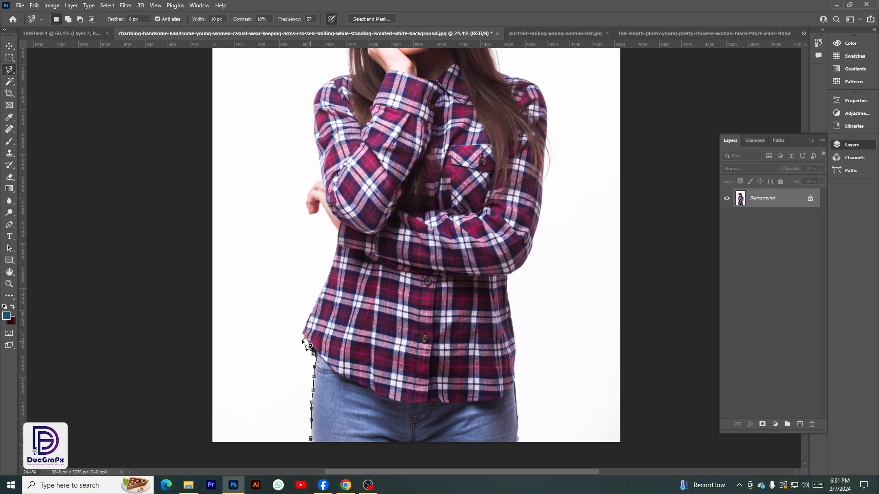
pyautogui.scroll(4, 334, 256)
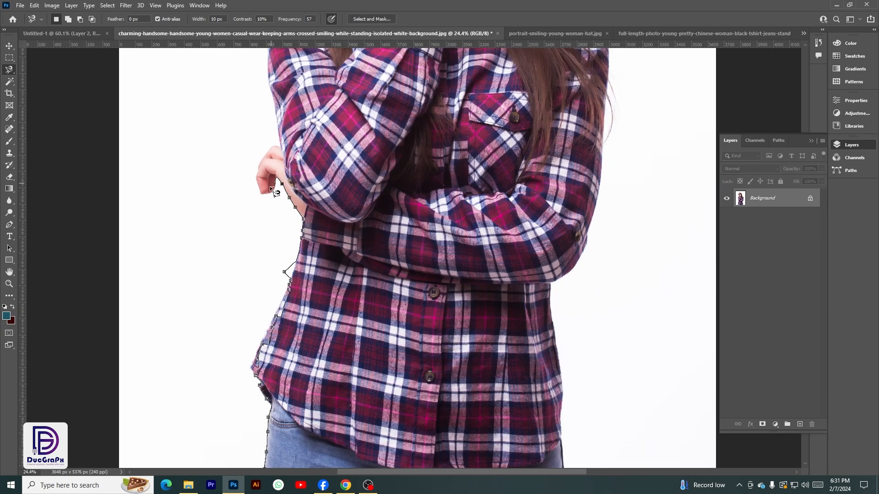
pyautogui.moveTo(280, 147); pyautogui.dragTo(285, 352)
pyautogui.moveTo(317, 129); pyautogui.dragTo(270, 365)
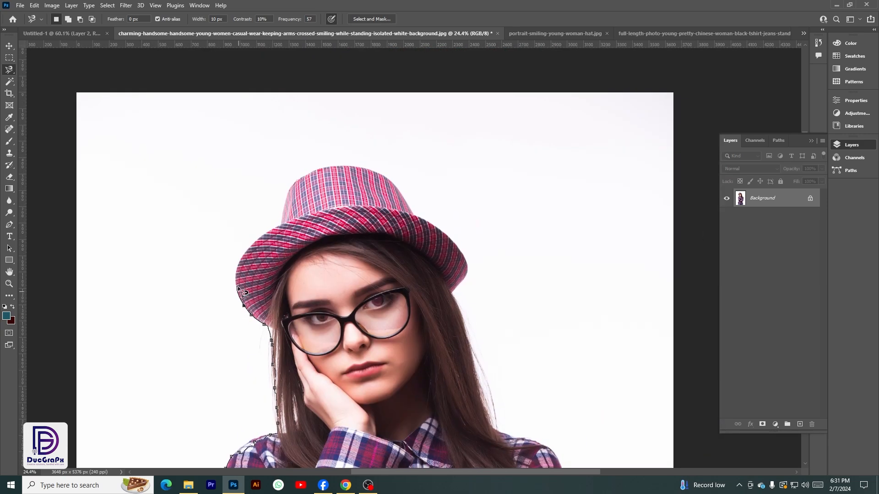
# - Continue the Magnetic Lasso around the hat and down the woman's right side, closing the outline along the photo's bottom edge
pyautogui.moveTo(493, 426); pyautogui.dragTo(341, 144)
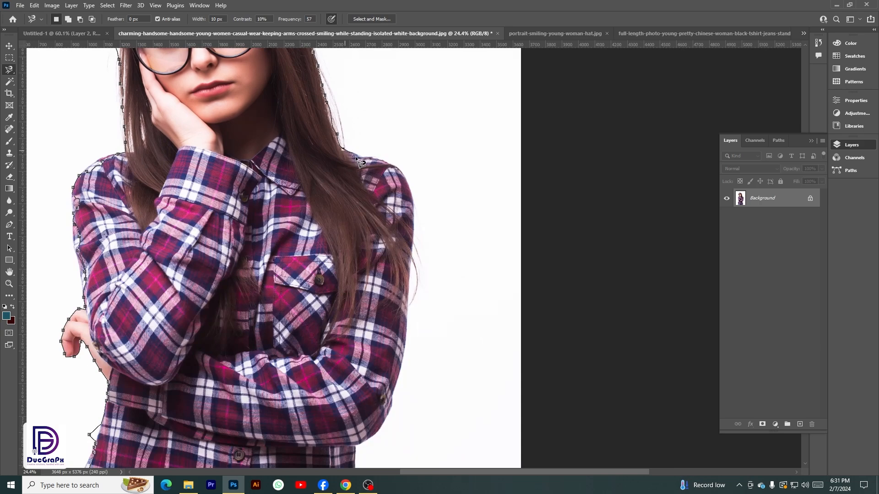
pyautogui.moveTo(409, 351); pyautogui.dragTo(473, 132)
pyautogui.moveTo(434, 441)
pyautogui.mouseDown()
pyautogui.moveTo(413, 355)
pyautogui.moveTo(363, 353)
pyautogui.moveTo(443, 352)
pyautogui.moveTo(463, 305)
pyautogui.moveTo(433, 304)
pyautogui.moveTo(445, 314)
pyautogui.moveTo(449, 279)
pyautogui.moveTo(450, 293)
pyautogui.moveTo(430, 303)
pyautogui.moveTo(445, 304)
pyautogui.moveTo(441, 334)
pyautogui.mouseUp()
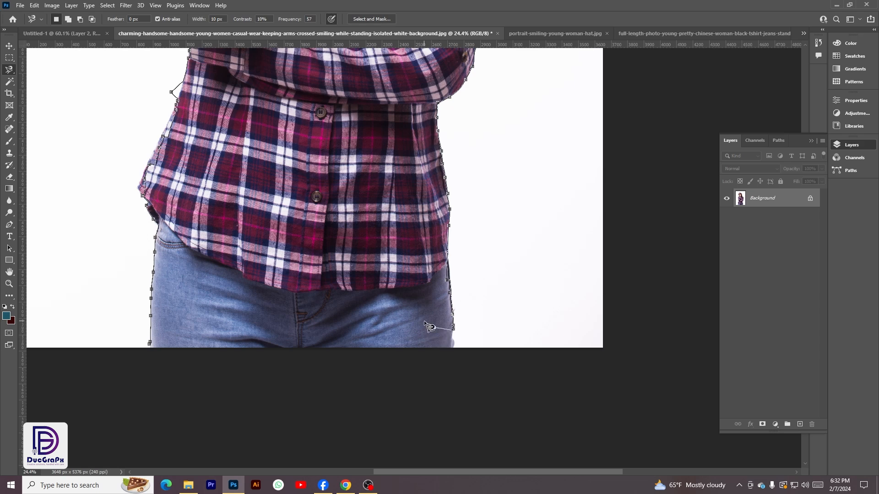
pyautogui.click(434, 328)
pyautogui.press('BackSpace')
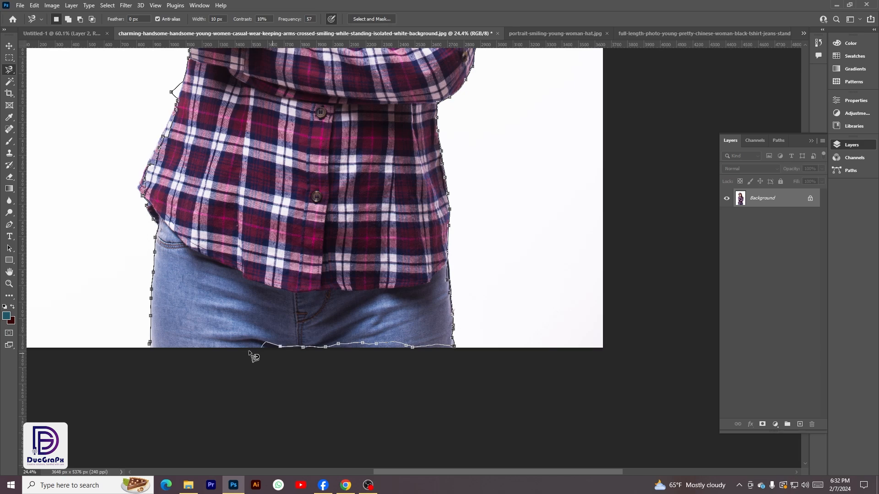
pyautogui.click(151, 346)
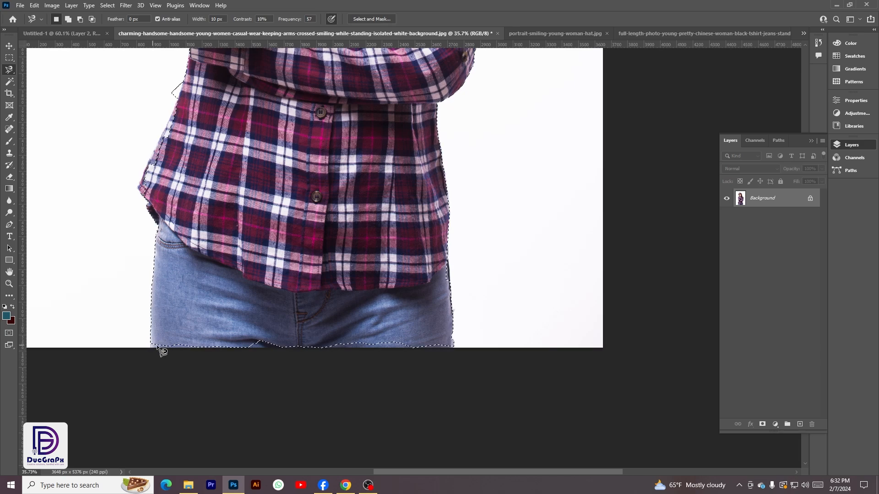
# - Move the magnetic selection of the woman into the Untitled-1 document with the Move tool
pyautogui.scroll(2, 249, 321)
pyautogui.keyDown('alt'); pyautogui.scroll(-3, 261, 301); pyautogui.keyUp('alt')
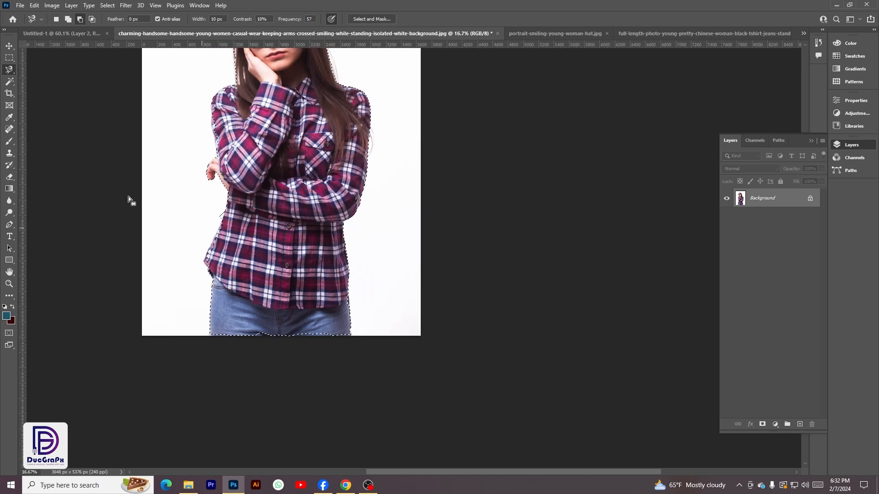
pyautogui.scroll(2, 121, 132)
pyautogui.scroll(2, 121, 131)
pyautogui.click(13, 47)
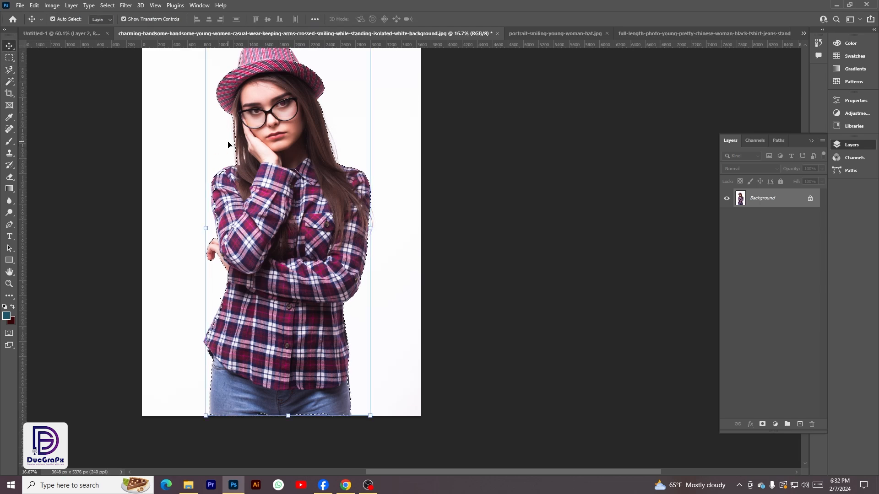
pyautogui.moveTo(257, 148); pyautogui.dragTo(487, 274)
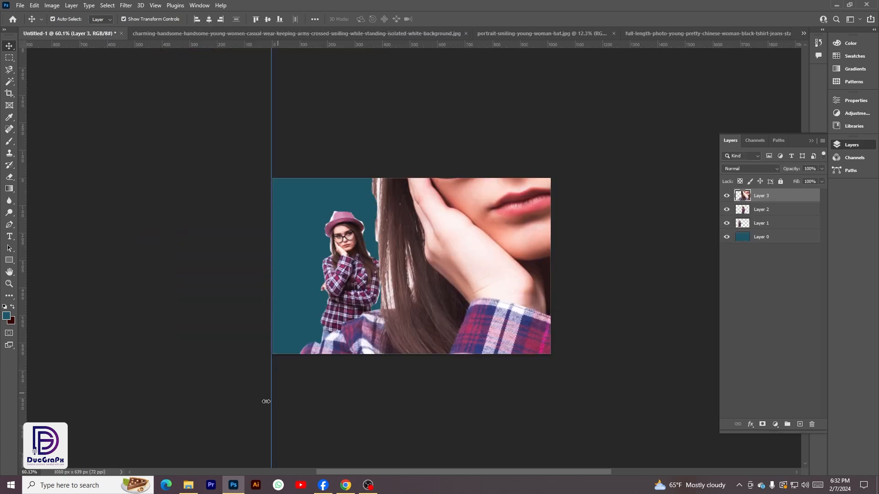
# - Scale the third cutout down to fit the canvas and place it to the right of the second cutout
pyautogui.scroll(-5, 276, 290)
pyautogui.moveTo(363, 357); pyautogui.dragTo(446, 358)
pyautogui.moveTo(469, 351); pyautogui.dragTo(429, 274)
pyautogui.scroll(2, 431, 277)
pyautogui.scroll(8, 450, 261)
pyautogui.press('Return')
# - Shift the first two cutouts left and enlarge the third to about 111%, spacing all three side by side
pyautogui.moveTo(270, 274); pyautogui.dragTo(247, 275)
pyautogui.moveTo(350, 274); pyautogui.dragTo(328, 280)
pyautogui.moveTo(429, 281)
pyautogui.mouseDown()
pyautogui.moveTo(413, 274)
pyautogui.moveTo(421, 273)
pyautogui.mouseUp()
pyautogui.scroll(2, 458, 254)
pyautogui.moveTo(447, 267); pyautogui.dragTo(457, 269)
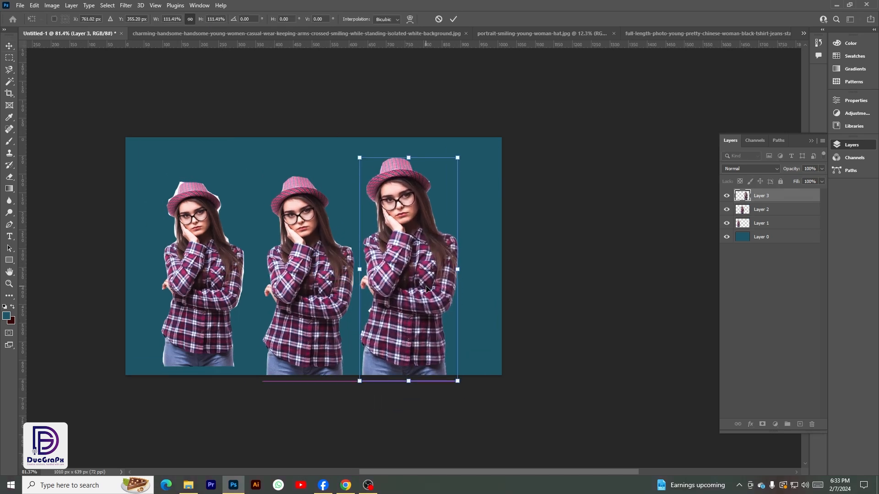
pyautogui.press('Return')
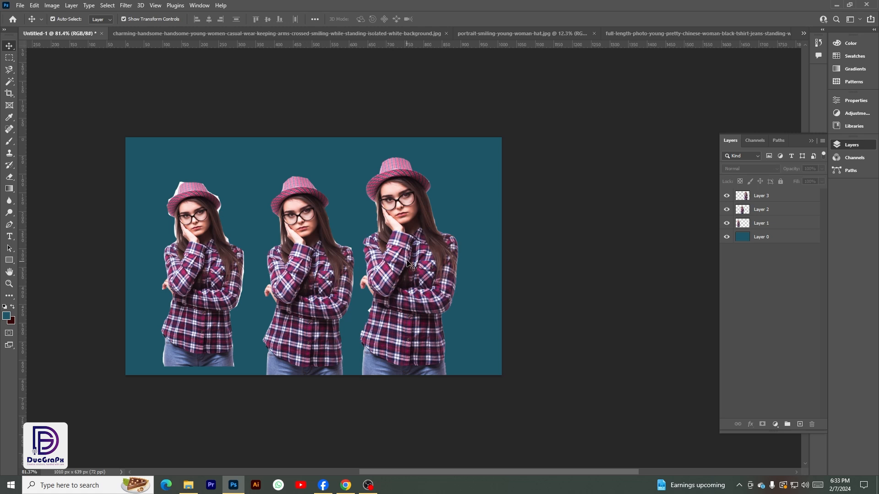
pyautogui.scroll(1, 403, 244)
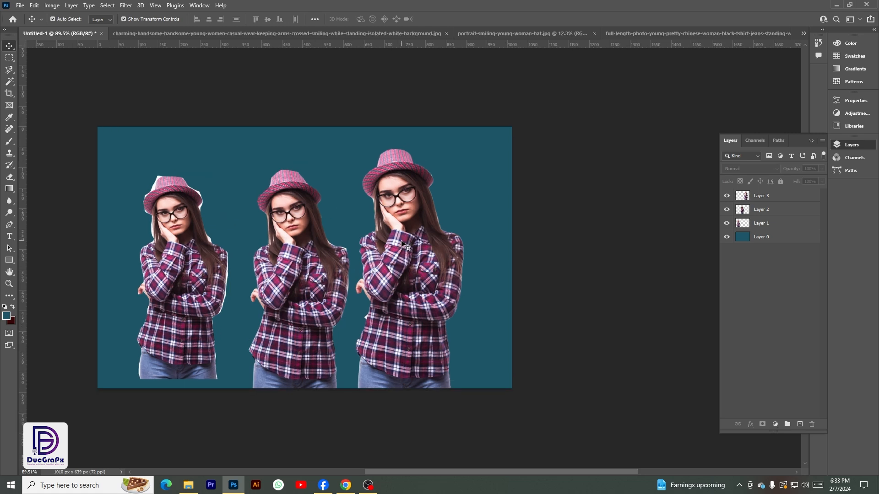
pyautogui.scroll(1, 397, 260)
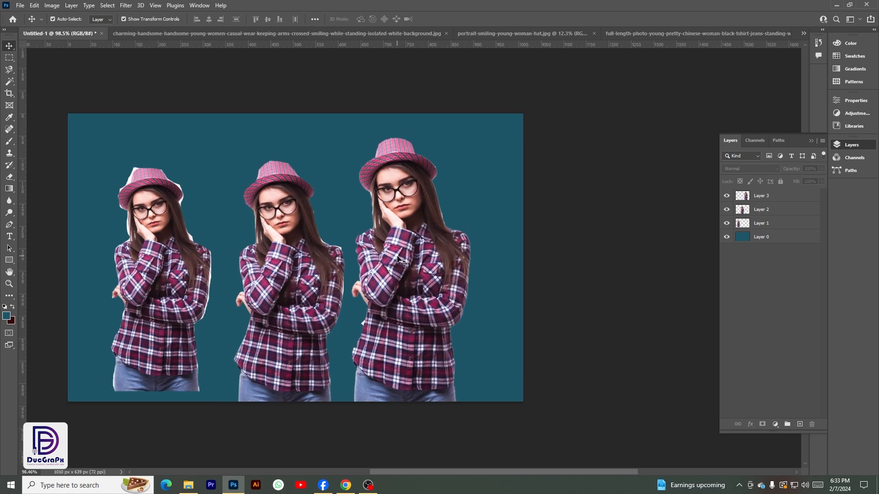
pyautogui.click(322, 267)
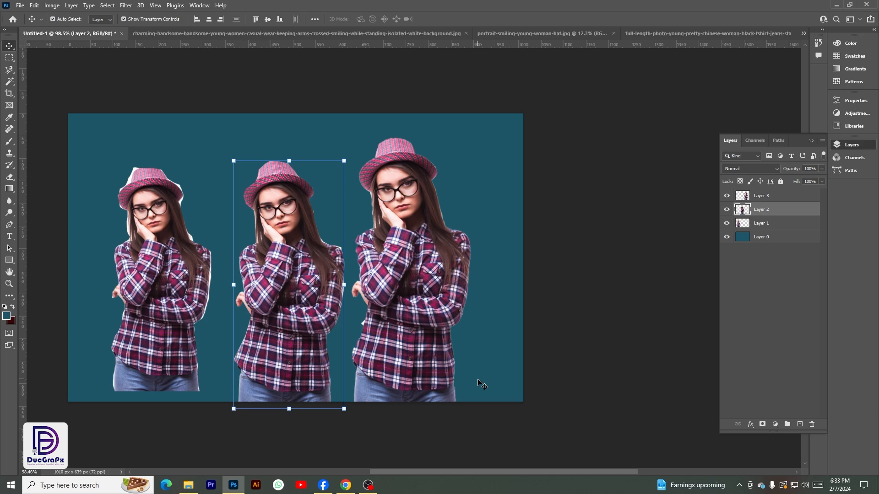
# - With the Polygonal Lasso tool active, hide the three cutout layers and lock the teal Layer 0
pyautogui.rightClick(10, 69)
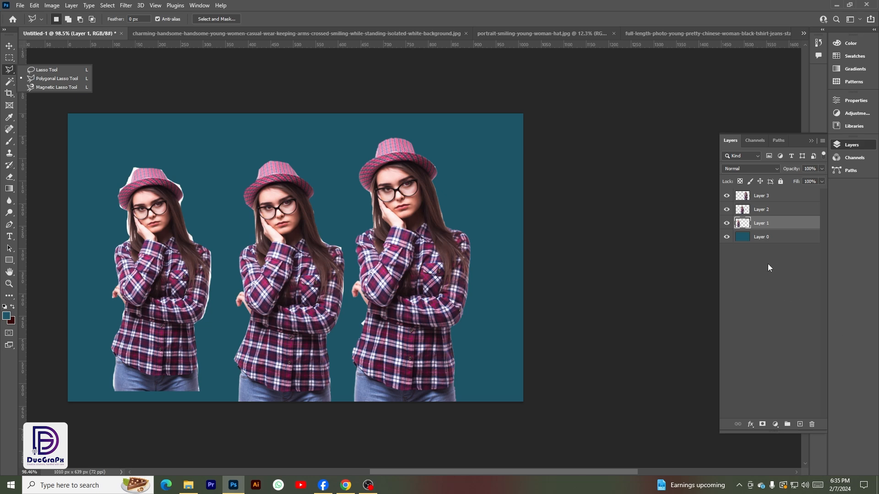
pyautogui.click(760, 209)
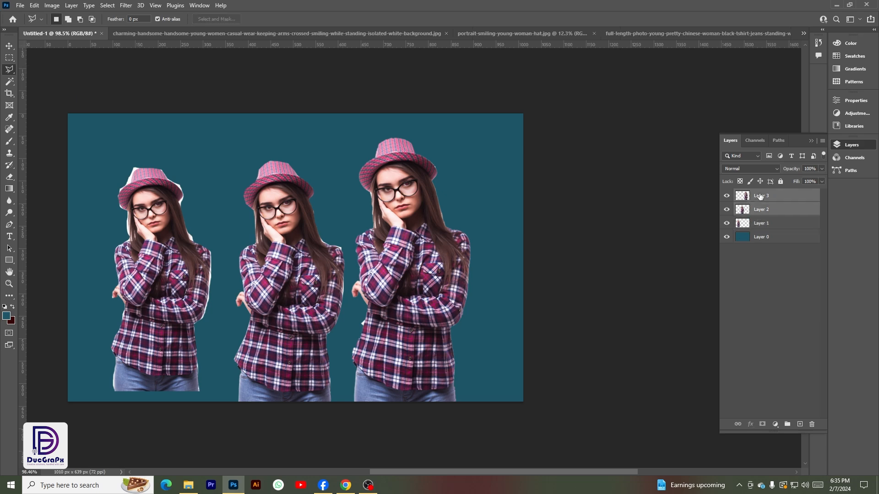
pyautogui.keyDown('shift'); pyautogui.click(762, 223); pyautogui.keyUp('shift')
pyautogui.click(727, 196)
pyautogui.moveTo(727, 210); pyautogui.dragTo(727, 223)
pyautogui.click(758, 238)
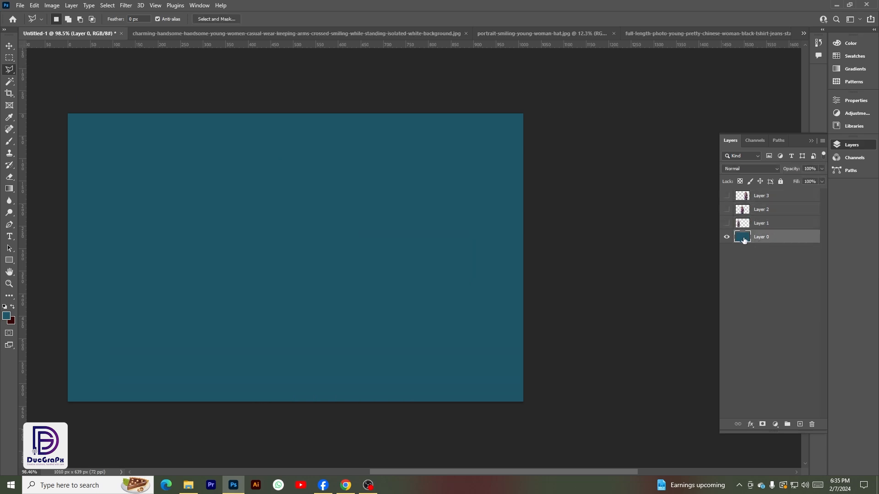
pyautogui.click(781, 182)
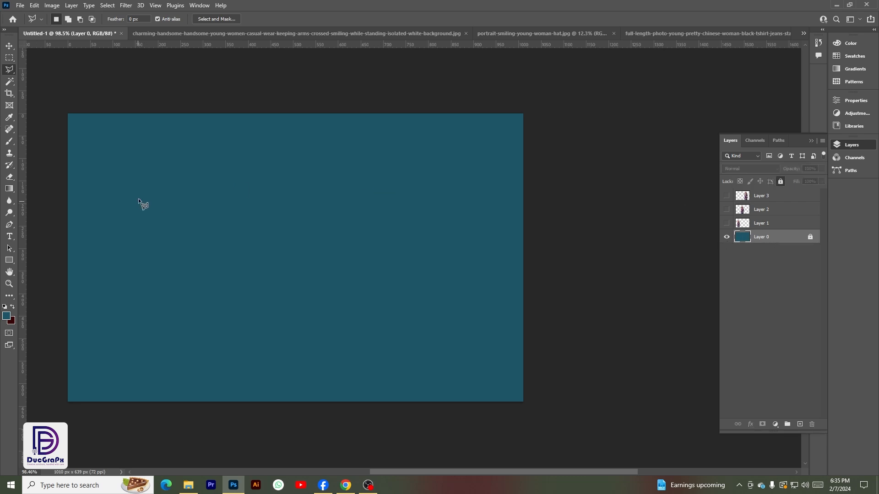
# - Draw a slanted parallelogram selection in the canvas's upper-left area with the Polygonal Lasso and add a new layer for it
pyautogui.click(159, 170)
pyautogui.click(268, 189)
pyautogui.click(161, 173)
pyautogui.click(800, 425)
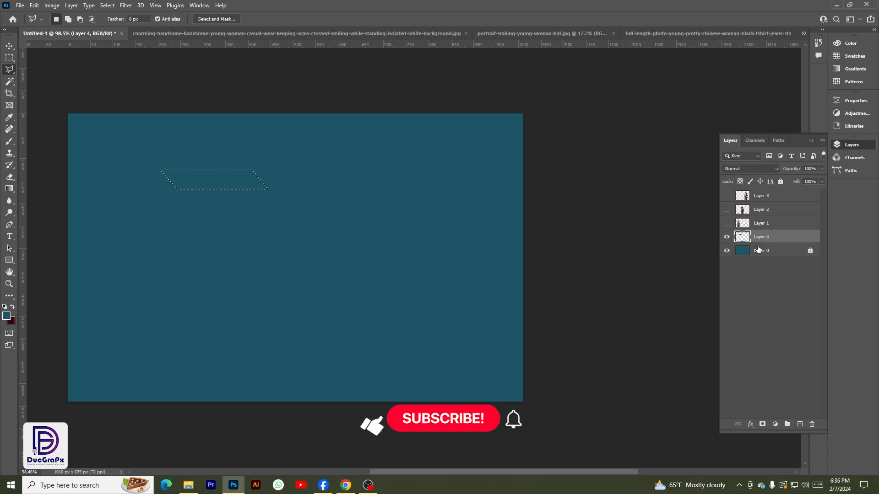
# - Fill the parallelogram with the dark red background color, deselect it and move the shape slightly down and left
pyautogui.hotkey('ctrl', 'BackSpace')
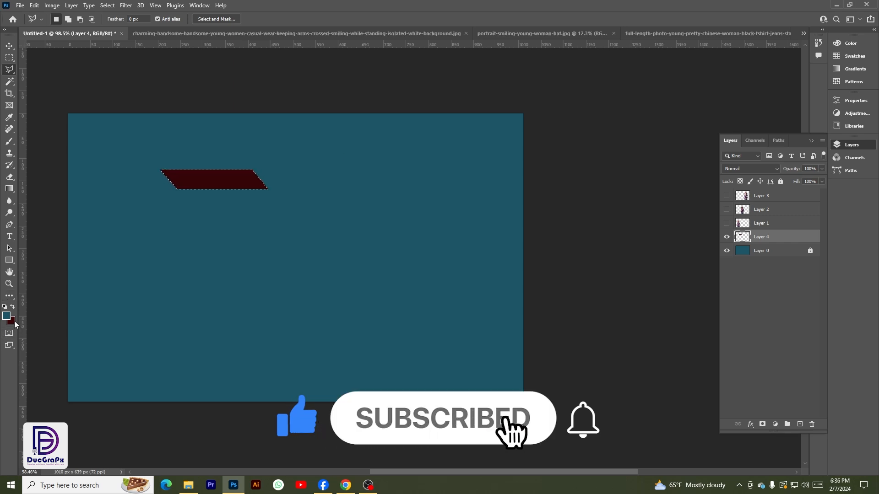
pyautogui.hotkey('ctrl', 'd')
pyautogui.click(10, 46)
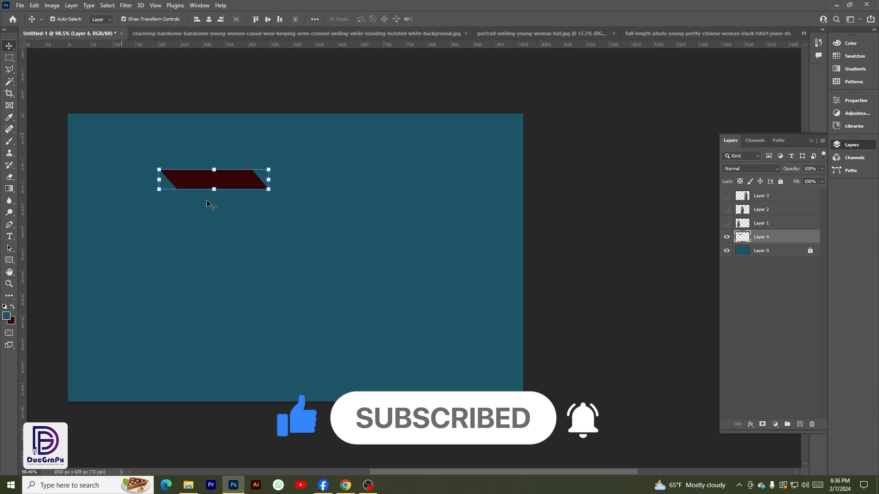
pyautogui.moveTo(245, 183); pyautogui.dragTo(228, 211)
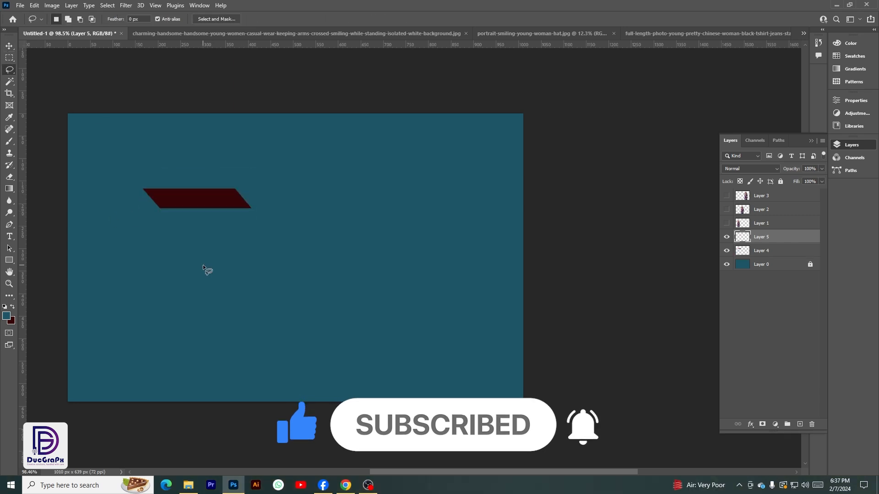
# - Draw a rounded freehand Lasso selection below the parallelogram on Layer 5 and set the foreground color to 04171c
pyautogui.moveTo(207, 262)
pyautogui.mouseDown()
pyautogui.moveTo(256, 238)
pyautogui.moveTo(298, 244)
pyautogui.moveTo(263, 303)
pyautogui.moveTo(204, 301)
pyautogui.moveTo(198, 273)
pyautogui.mouseUp()
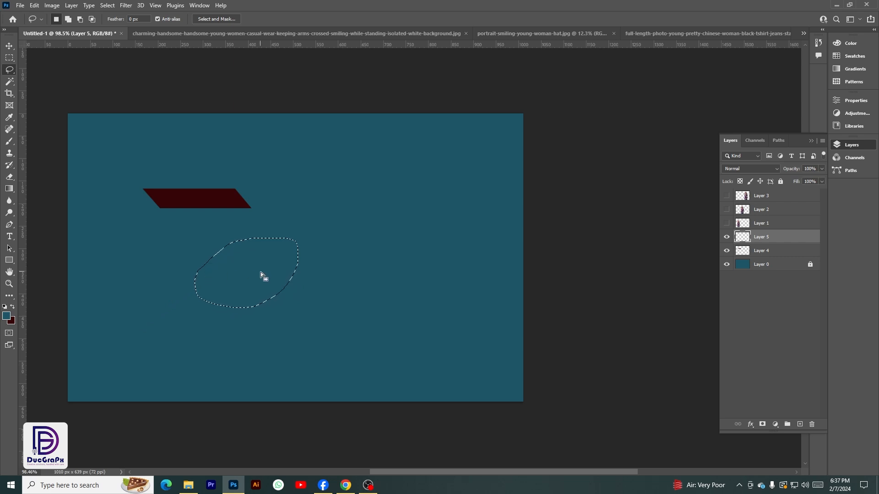
pyautogui.click(7, 315)
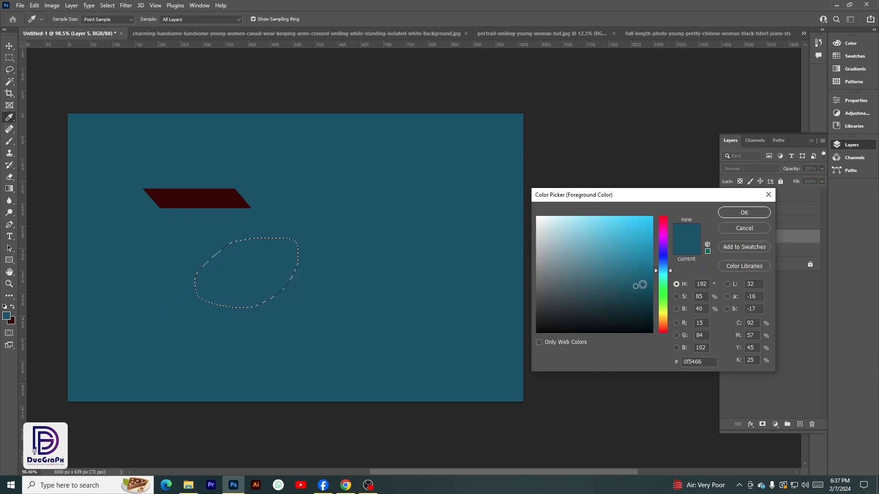
pyautogui.moveTo(645, 262); pyautogui.dragTo(634, 322)
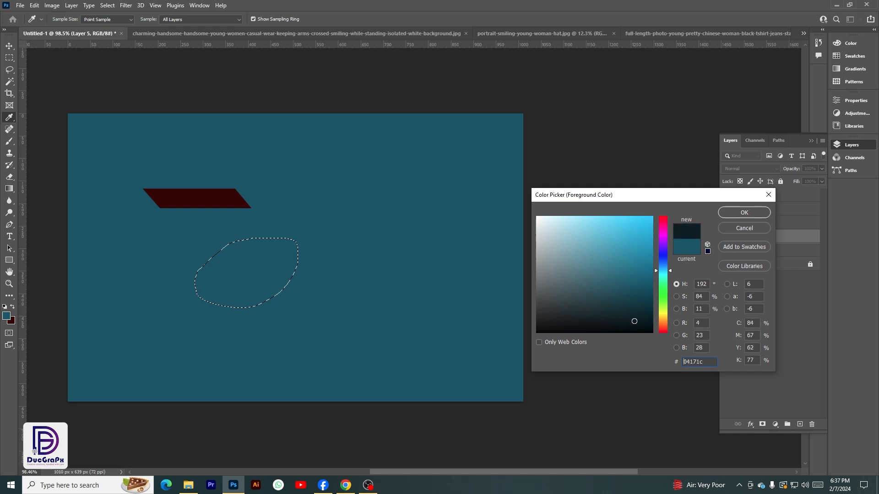
pyautogui.click(744, 213)
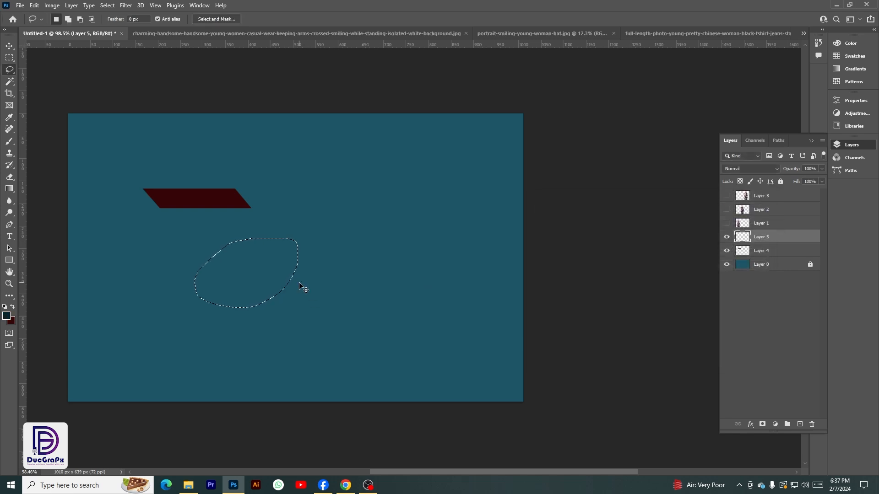
# - Try the foreground color as a fill for the freehand selection, finishing with the dark red background color
pyautogui.hotkey('ctrl', 'BackSpace')
pyautogui.hotkey('alt', 'BackSpace')
pyautogui.hotkey('ctrl', 'BackSpace')
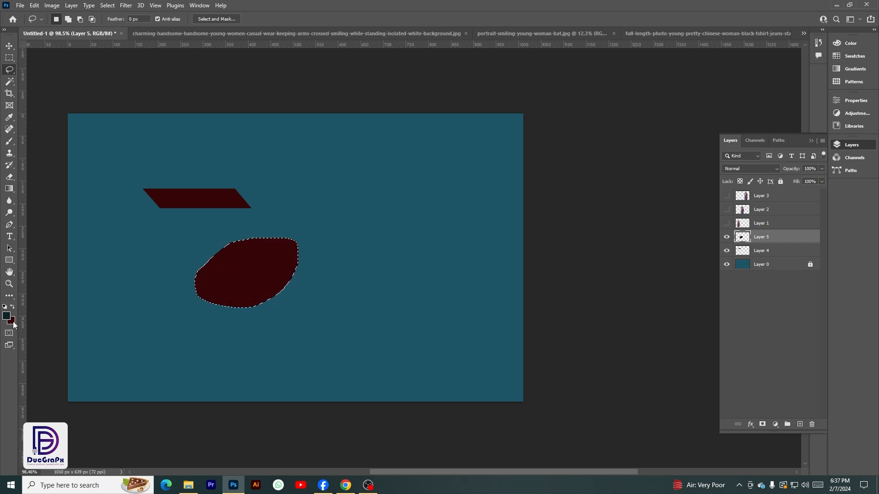
# - Fill the freehand selection with the dark teal foreground color, deselect it and move the shape slightly up and right
pyautogui.press('alt')
pyautogui.hotkey('alt', 'BackSpace')
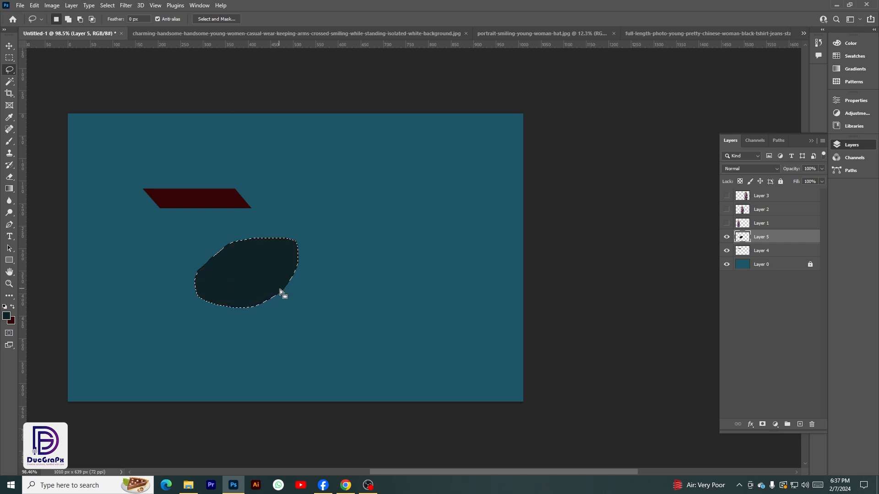
pyautogui.click(9, 46)
pyautogui.moveTo(241, 285)
pyautogui.mouseDown()
pyautogui.moveTo(294, 278)
pyautogui.moveTo(220, 272)
pyautogui.moveTo(248, 272)
pyautogui.mouseUp()
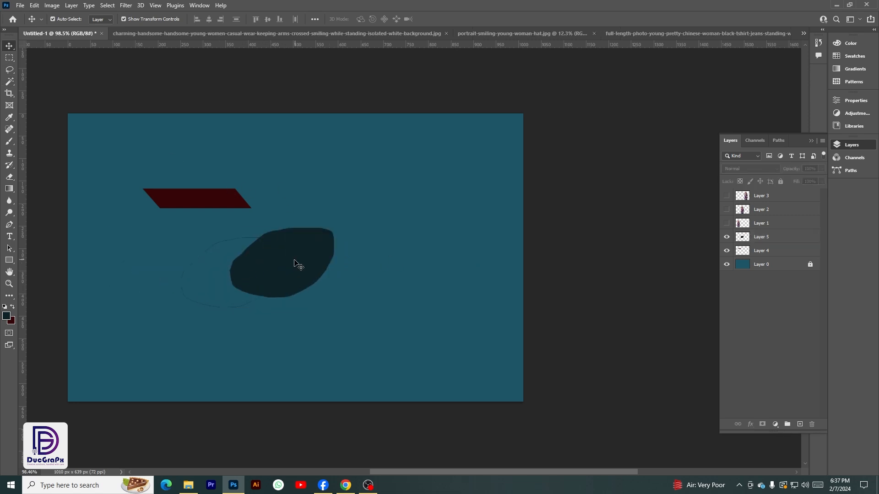
pyautogui.moveTo(290, 263)
pyautogui.mouseDown()
pyautogui.moveTo(246, 266)
pyautogui.moveTo(257, 249)
pyautogui.moveTo(306, 261)
pyautogui.moveTo(289, 263)
pyautogui.mouseUp()
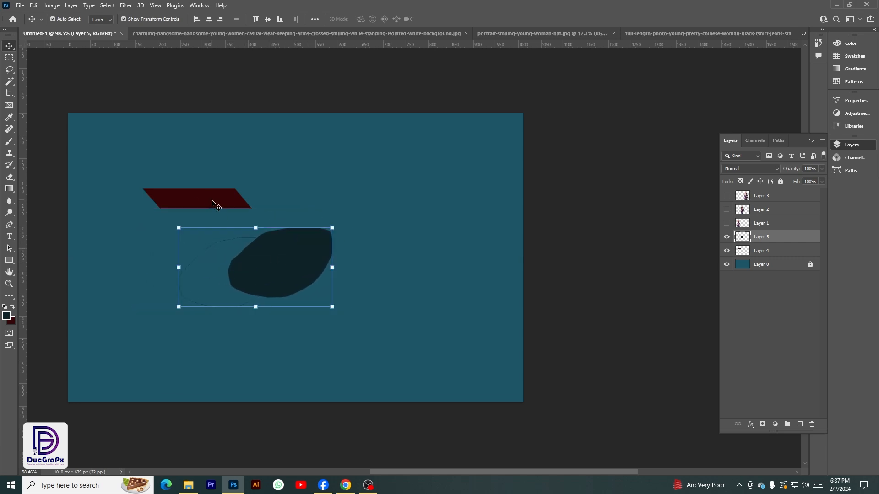
# - Select the long-haired woman in the portrait with the Quick Selection tool, using a brush size of 700
pyautogui.rightClick(13, 89)
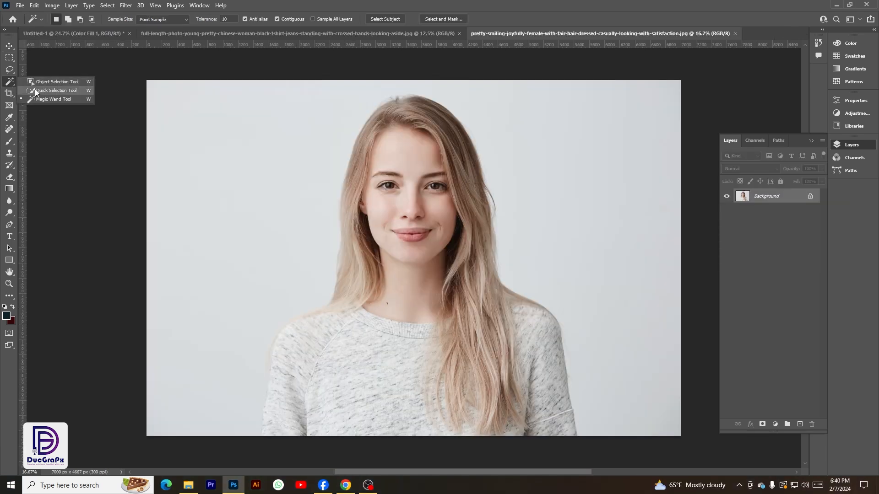
pyautogui.click(36, 90)
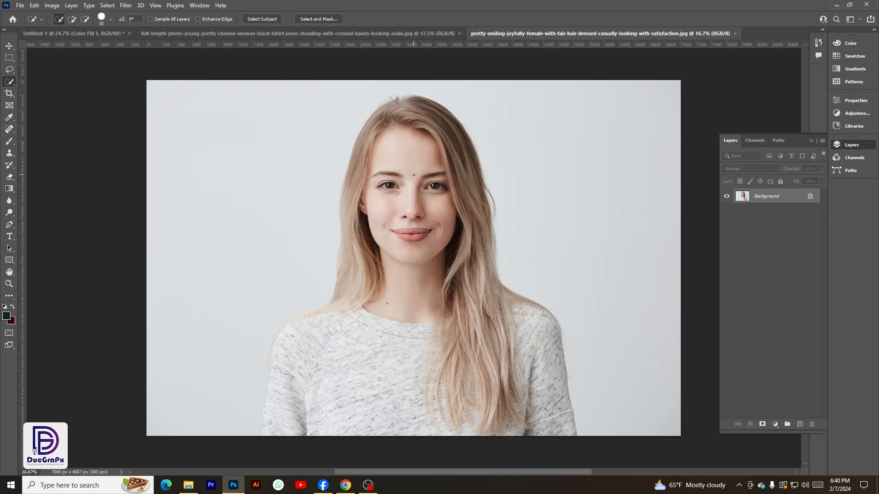
pyautogui.press(']')
pyautogui.press(']')
pyautogui.press(']')
pyautogui.press(']')
pyautogui.press(']')
pyautogui.press(']')
pyautogui.press(']')
pyautogui.press(']')
pyautogui.press(']')
pyautogui.press(']')
pyautogui.press(']')
pyautogui.press(']')
pyautogui.press(']')
pyautogui.press(']')
pyautogui.press(']')
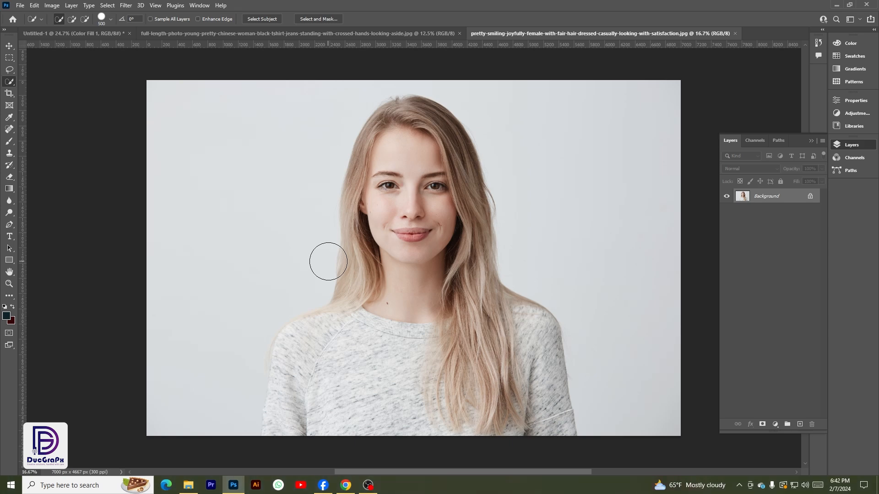
pyautogui.press(']')
pyautogui.press(']')
pyautogui.press(']')
pyautogui.press(']')
pyautogui.press(']')
pyautogui.press('[')
pyautogui.press('[')
pyautogui.press('[')
pyautogui.press('[')
pyautogui.press('[')
pyautogui.press('[')
pyautogui.press('[')
pyautogui.press(']')
pyautogui.press(']')
pyautogui.press(']')
pyautogui.press(']')
pyautogui.press(']')
pyautogui.press('[')
pyautogui.press('[')
pyautogui.press('[')
pyautogui.press('[')
pyautogui.press(']')
pyautogui.press(']')
pyautogui.press(']')
pyautogui.moveTo(414, 257)
pyautogui.mouseDown()
pyautogui.moveTo(403, 192)
pyautogui.moveTo(419, 174)
pyautogui.moveTo(415, 138)
pyautogui.moveTo(431, 132)
pyautogui.moveTo(440, 165)
pyautogui.moveTo(431, 196)
pyautogui.moveTo(455, 302)
pyautogui.moveTo(479, 320)
pyautogui.moveTo(481, 286)
pyautogui.moveTo(487, 321)
pyautogui.moveTo(517, 327)
pyautogui.moveTo(526, 403)
pyautogui.moveTo(385, 407)
pyautogui.moveTo(301, 423)
pyautogui.moveTo(295, 387)
pyautogui.moveTo(366, 314)
pyautogui.moveTo(363, 260)
pyautogui.moveTo(361, 272)
pyautogui.mouseUp()
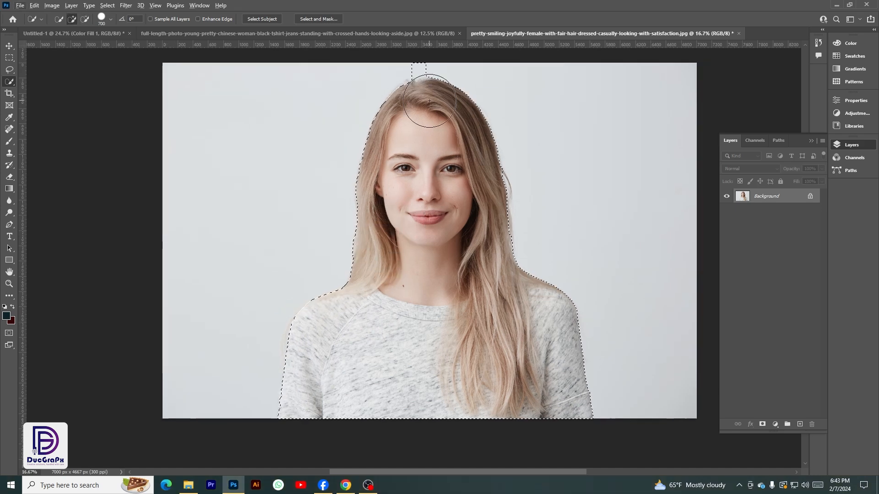
# - Subtract the background strip above the woman's head from the selection and add the missed hair at the crown, using a brush size of 100
pyautogui.scroll(5, 426, 96)
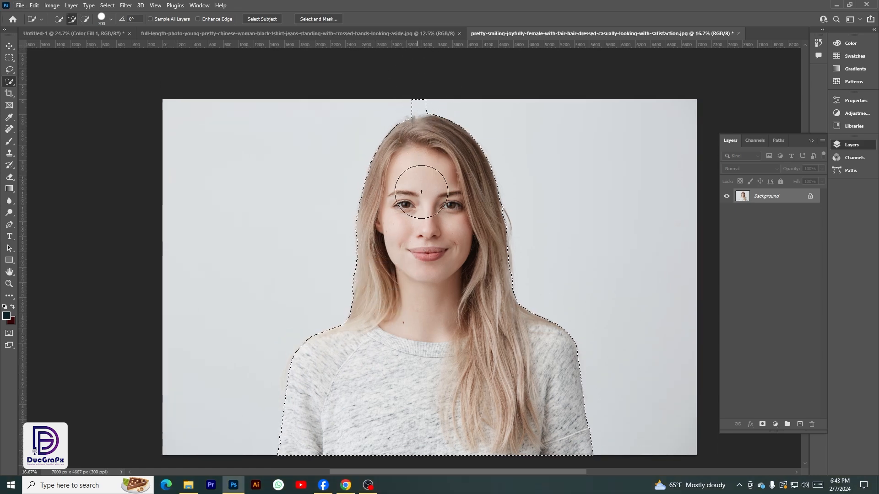
pyautogui.scroll(-5, 419, 197)
pyautogui.scroll(3, 420, 199)
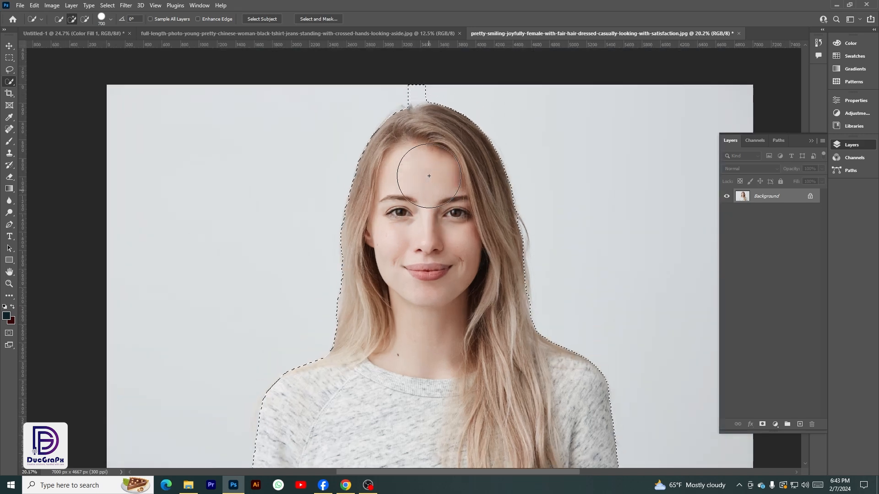
pyautogui.scroll(3, 439, 103)
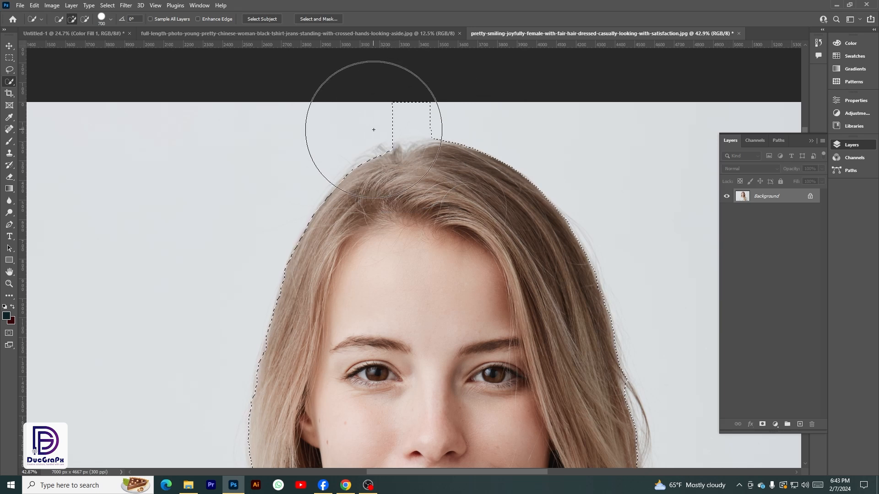
pyautogui.press('[')
pyautogui.press('[')
pyautogui.press('[')
pyautogui.press('[')
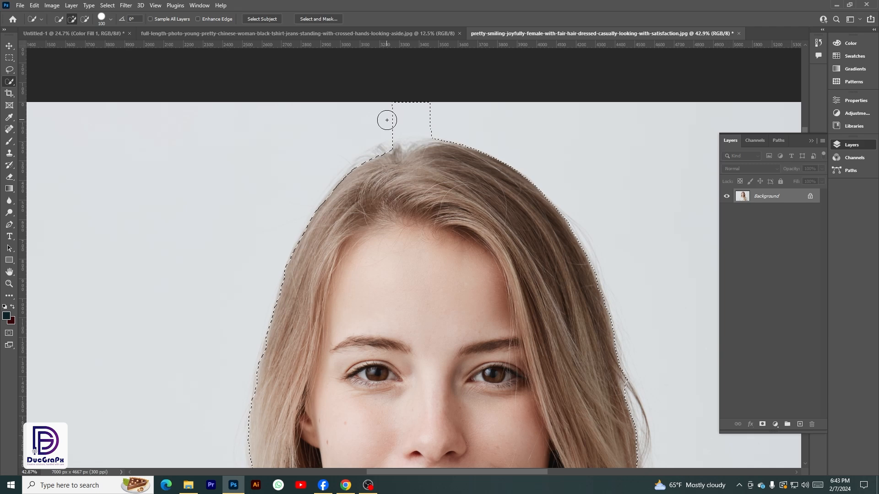
pyautogui.press('alt')
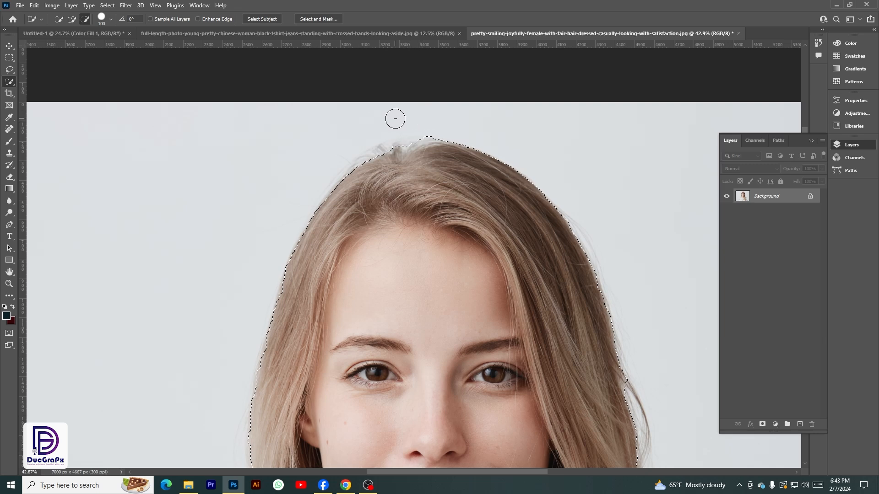
pyautogui.scroll(-1, 395, 118)
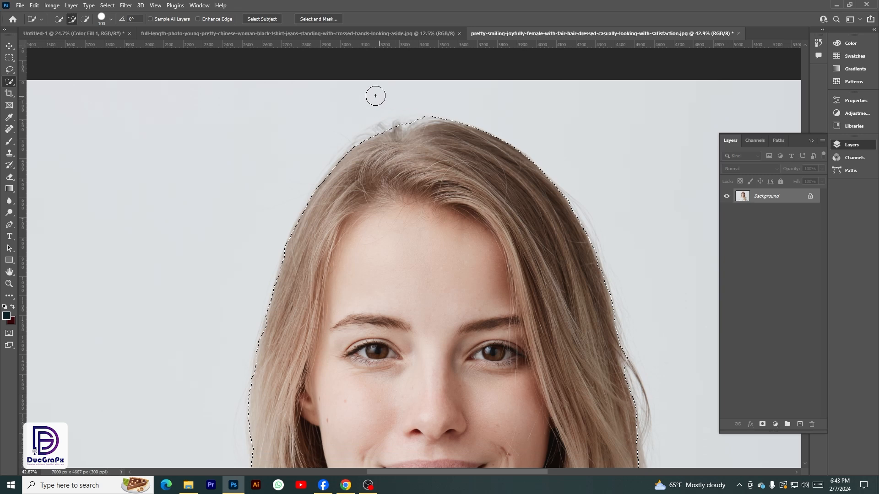
pyautogui.scroll(-1, 392, 126)
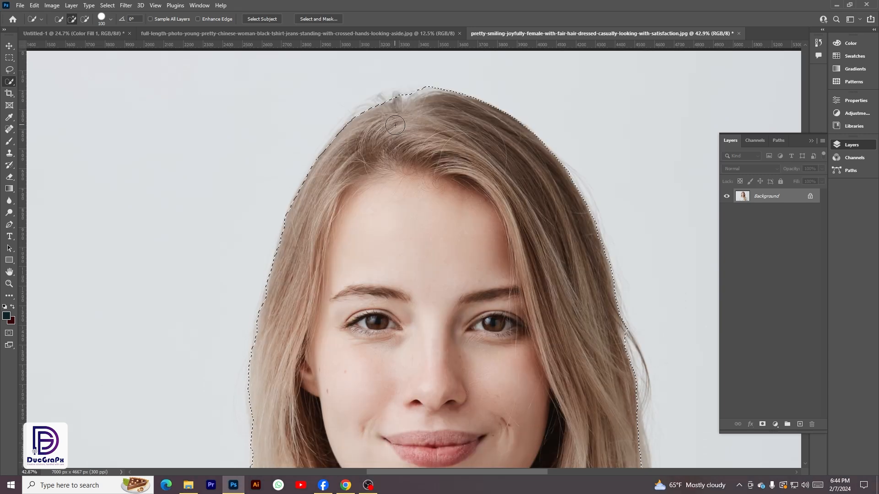
pyautogui.scroll(-1, 383, 104)
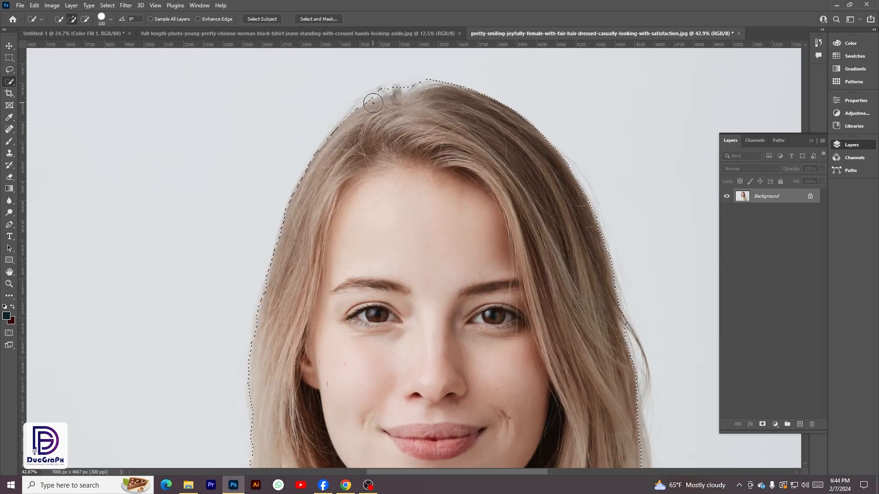
pyautogui.scroll(1, 384, 114)
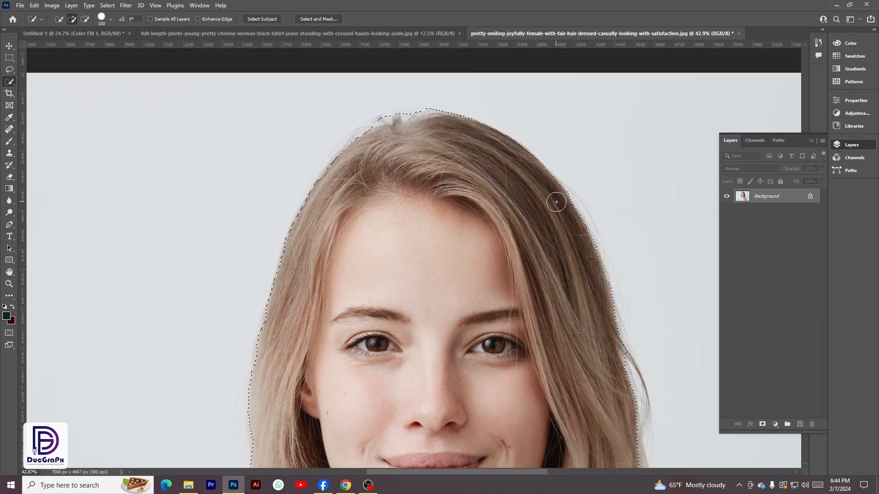
pyautogui.scroll(-3, 558, 226)
pyautogui.scroll(-5, 359, 240)
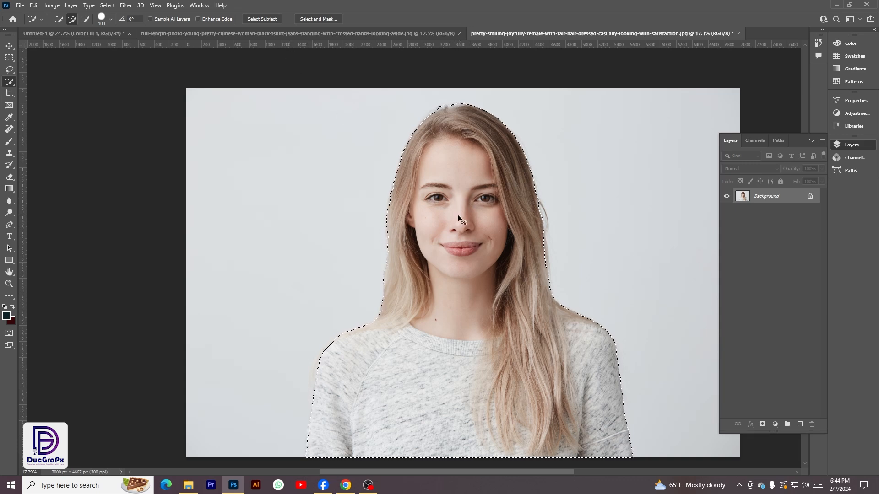
# - Replace the selection with an automatic Select Subject selection and open it in Select and Mask with the preview transparency at 100%
pyautogui.hotkey('ctrl', 'd')
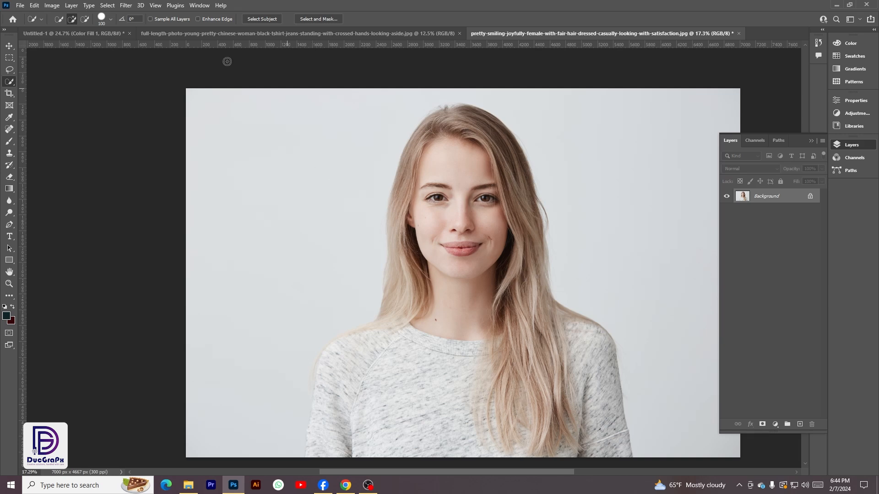
pyautogui.click(264, 21)
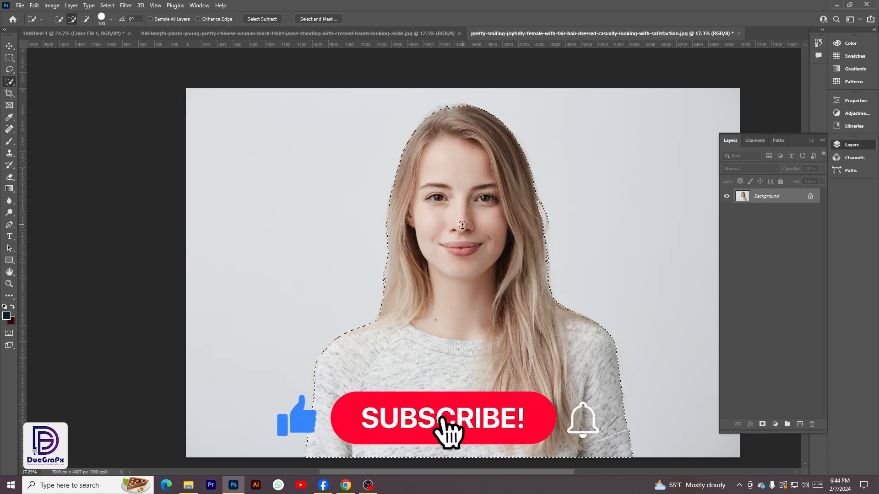
pyautogui.click(318, 21)
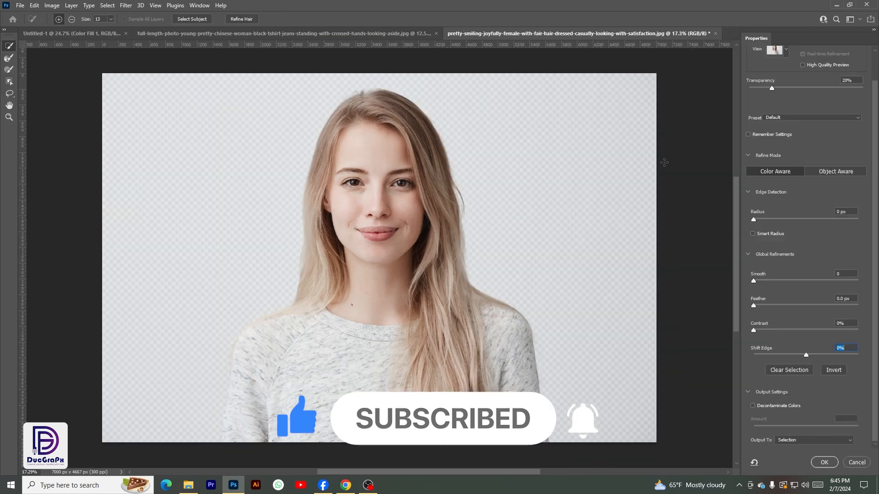
pyautogui.moveTo(778, 89); pyautogui.dragTo(863, 89)
# - Choose the Refine Edge Brush and enlarge it to 90 for the edge of the woman's long hair beside the neck
pyautogui.press('z')
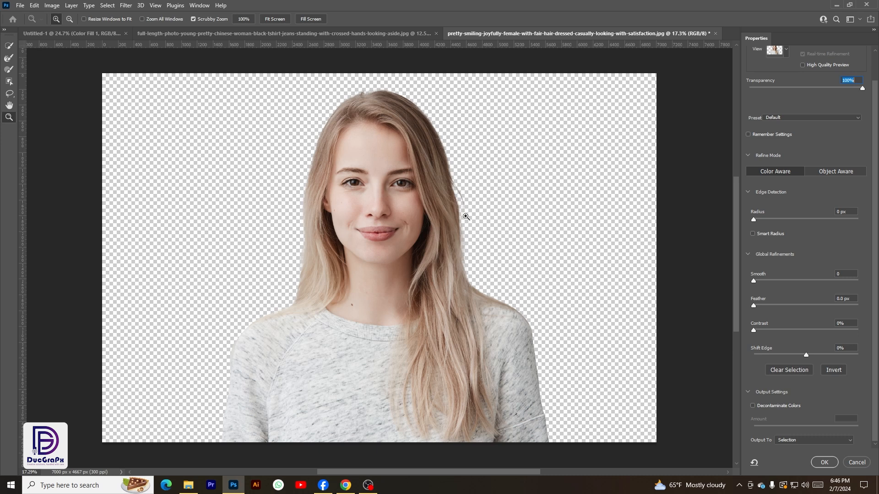
pyautogui.click(466, 263)
pyautogui.click(464, 260)
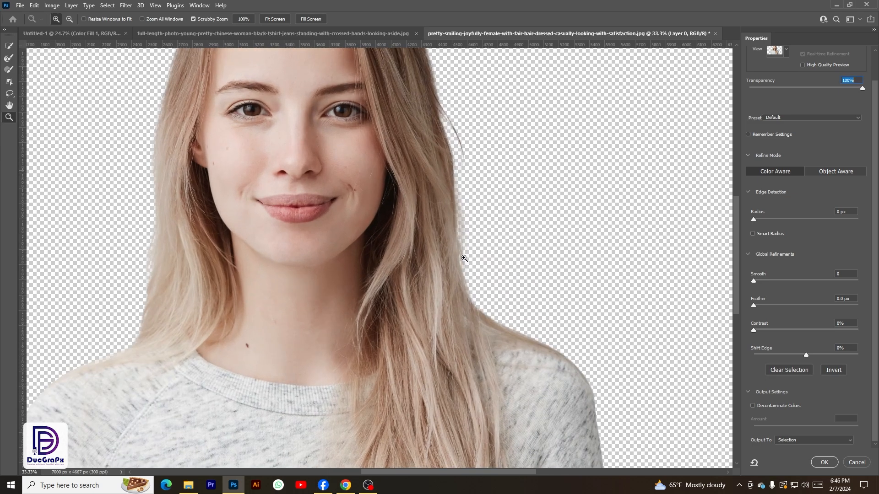
pyautogui.click(459, 214)
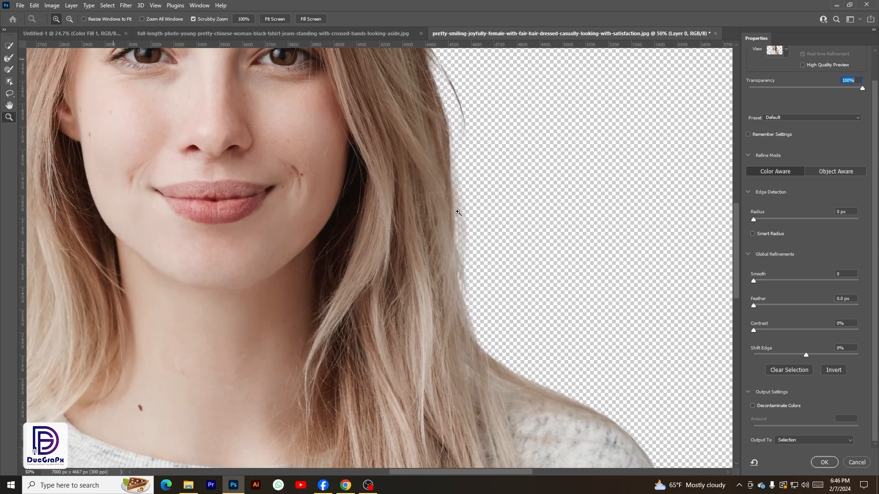
pyautogui.click(9, 60)
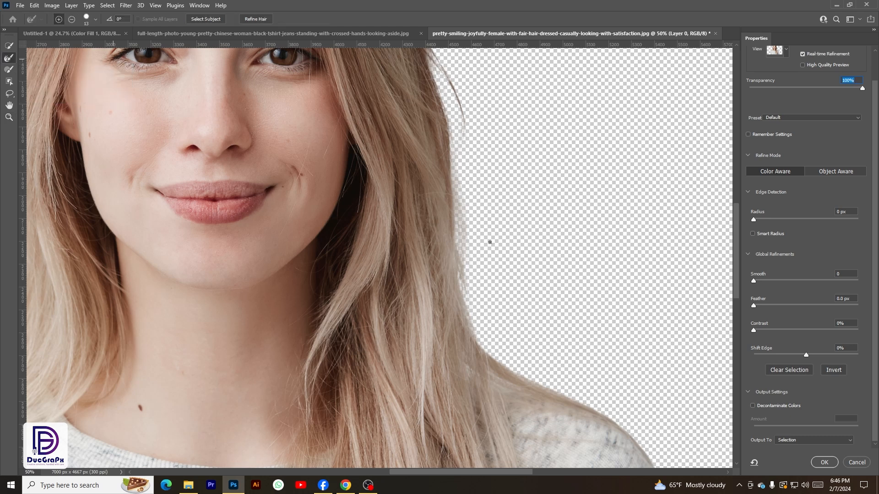
pyautogui.press(']')
pyautogui.press(']')
pyautogui.press(']')
pyautogui.press(']')
pyautogui.press(']')
pyautogui.press(']')
pyautogui.press(']')
pyautogui.press(']')
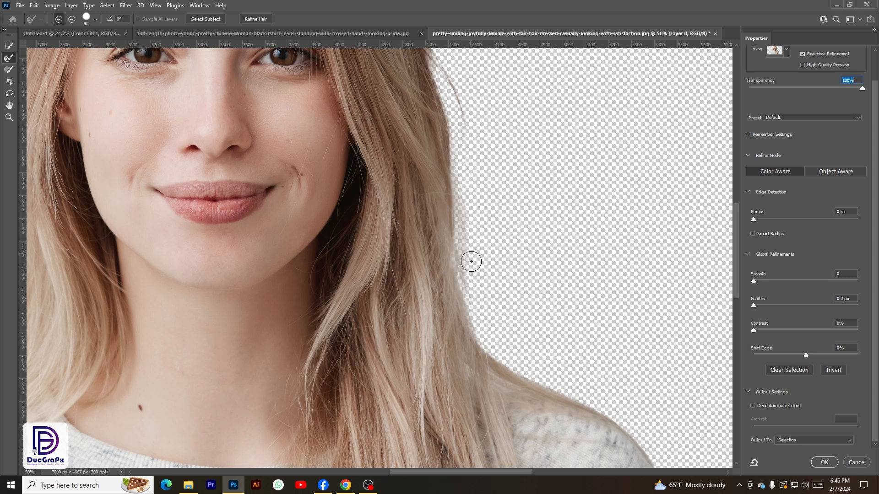
pyautogui.press('z')
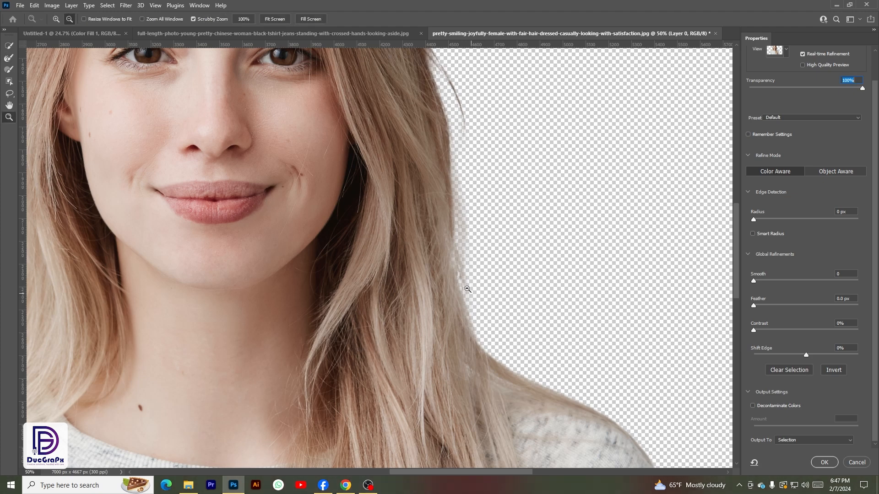
pyautogui.keyDown('alt'); pyautogui.click(467, 289); pyautogui.keyUp('alt')
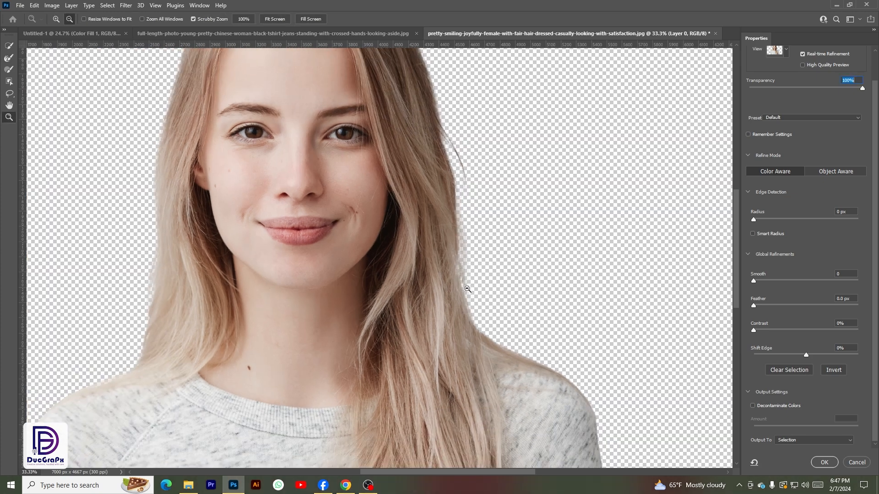
pyautogui.keyDown('alt'); pyautogui.click(467, 289); pyautogui.keyUp('alt')
pyautogui.keyDown('alt'); pyautogui.click(467, 289); pyautogui.keyUp('alt')
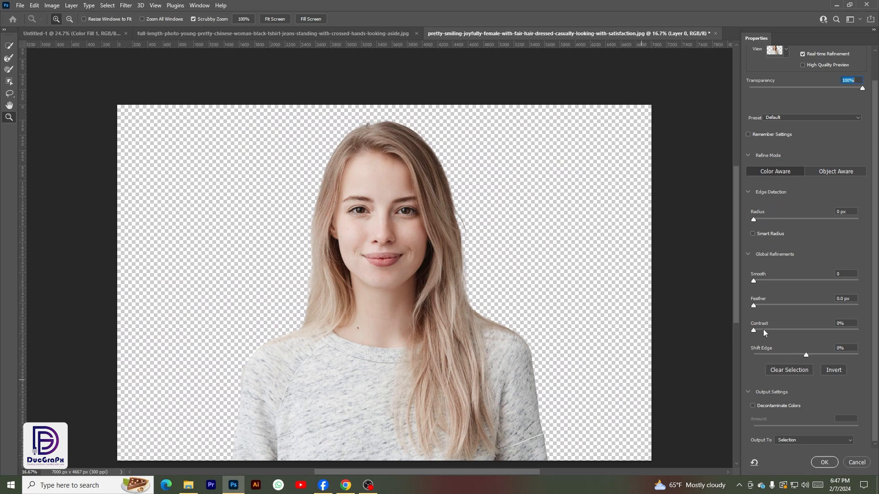
# - Refine the mask with Contrast 9% and Shift Edge -2%, and output it as a new layer with layer mask
pyautogui.moveTo(758, 331); pyautogui.dragTo(763, 330)
pyautogui.moveTo(806, 355); pyautogui.dragTo(800, 355)
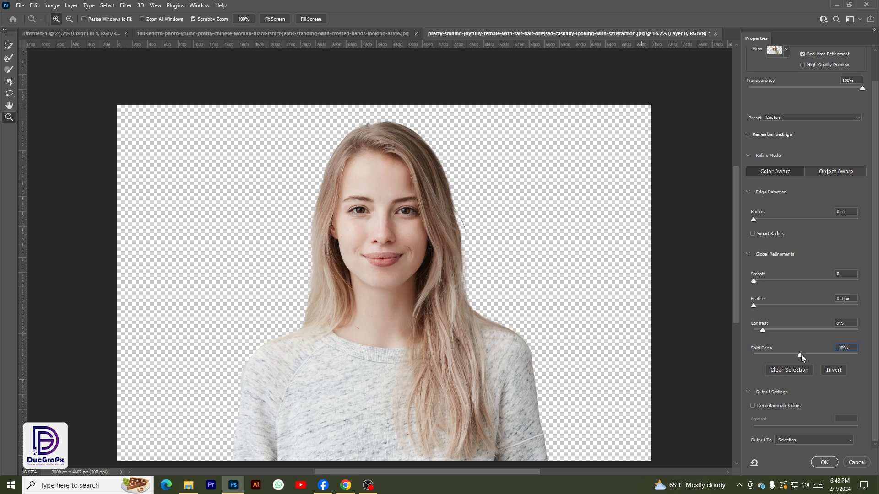
pyautogui.click(780, 441)
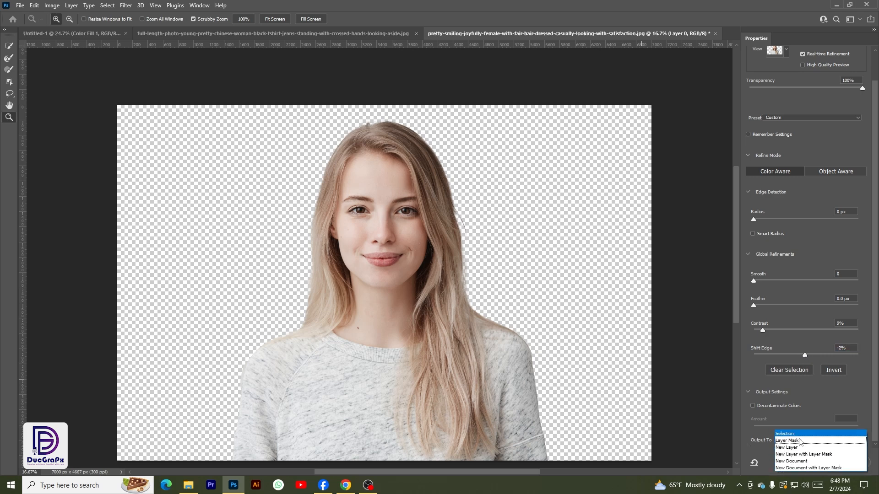
pyautogui.click(786, 456)
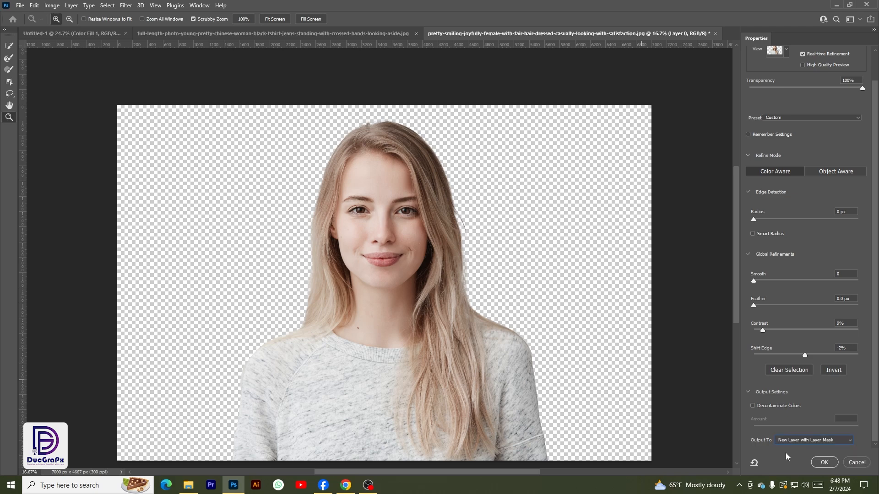
pyautogui.click(823, 463)
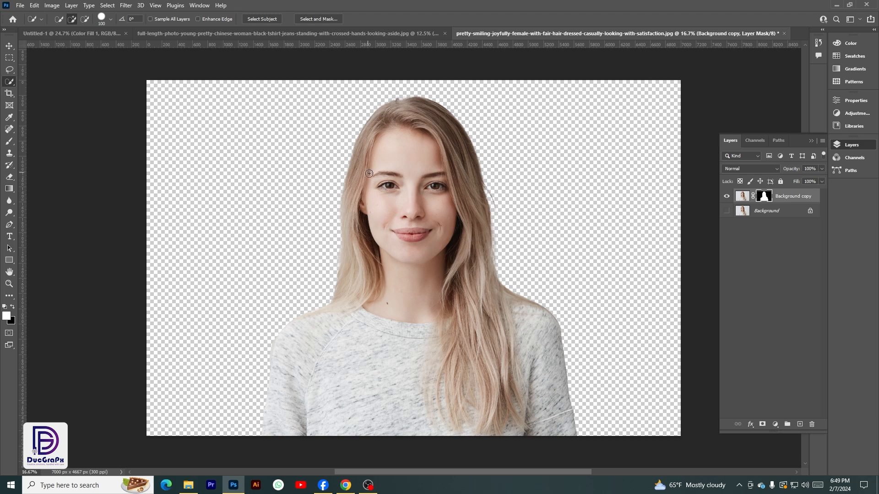
# - Bring the masked cutout into the light blue Untitled-1 document, scale it to 29.86% and shift it slightly down and right
pyautogui.click(10, 46)
pyautogui.moveTo(392, 184); pyautogui.dragTo(330, 270)
pyautogui.scroll(-3, 646, 240)
pyautogui.moveTo(593, 264); pyautogui.dragTo(467, 263)
pyautogui.scroll(4, 467, 263)
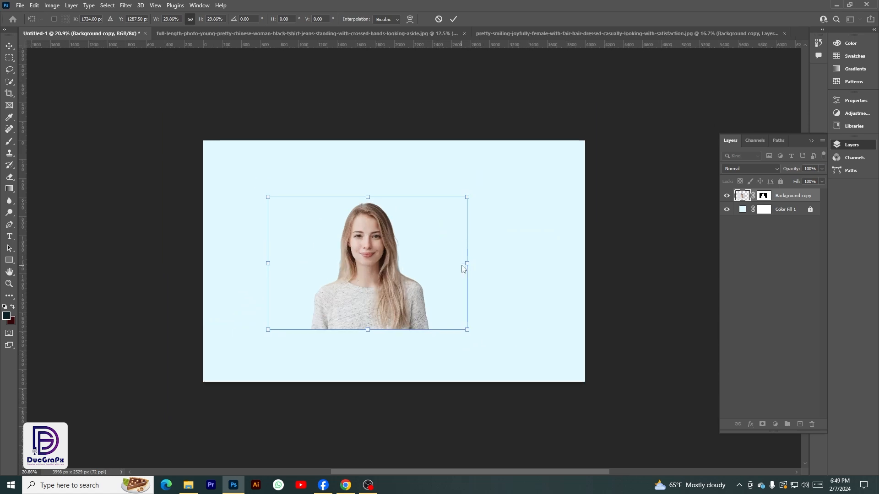
pyautogui.press('Escape')
pyautogui.moveTo(379, 227); pyautogui.dragTo(392, 237)
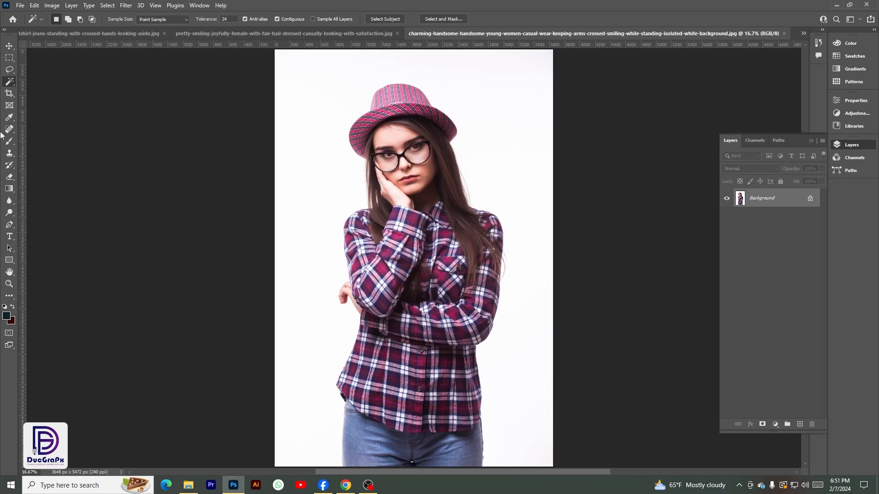
# - Select the white background around the woman in the hat with the Magic Wand and delete it from the unlocked layer
pyautogui.rightClick(9, 81)
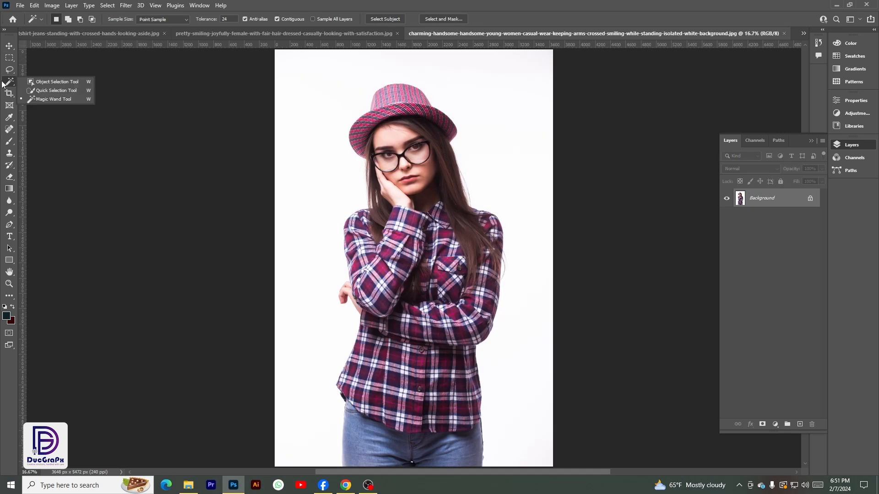
pyautogui.click(57, 101)
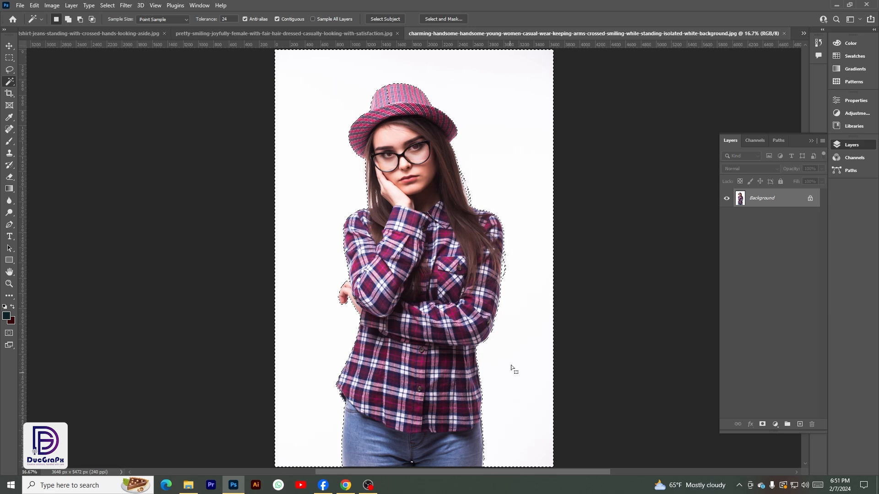
pyautogui.click(809, 199)
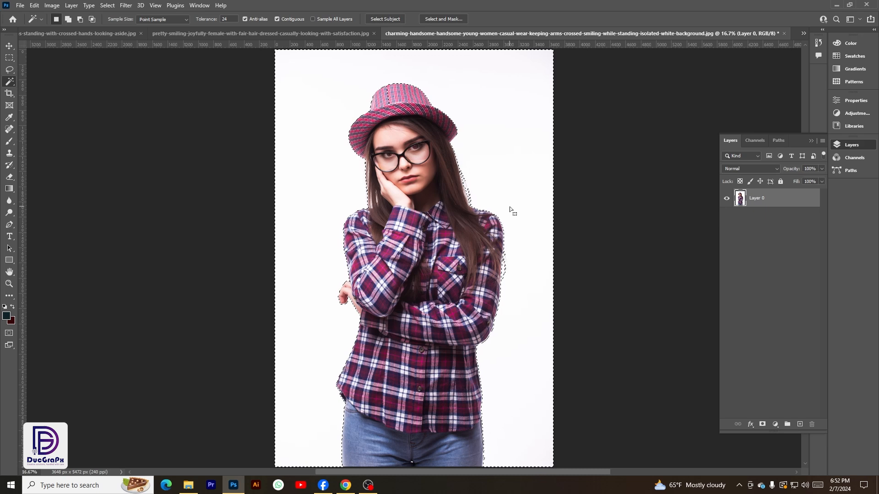
pyautogui.press('Delete')
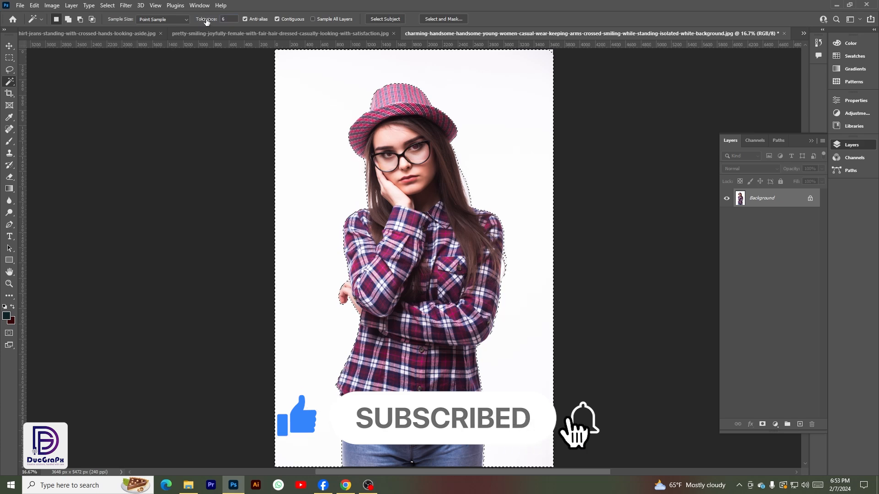
# - Set the Magic Wand tolerance to 8 and reselect the white background around the woman in the hat
pyautogui.click(207, 21)
pyautogui.write('8')
pyautogui.click(306, 107)
pyautogui.click(310, 120)
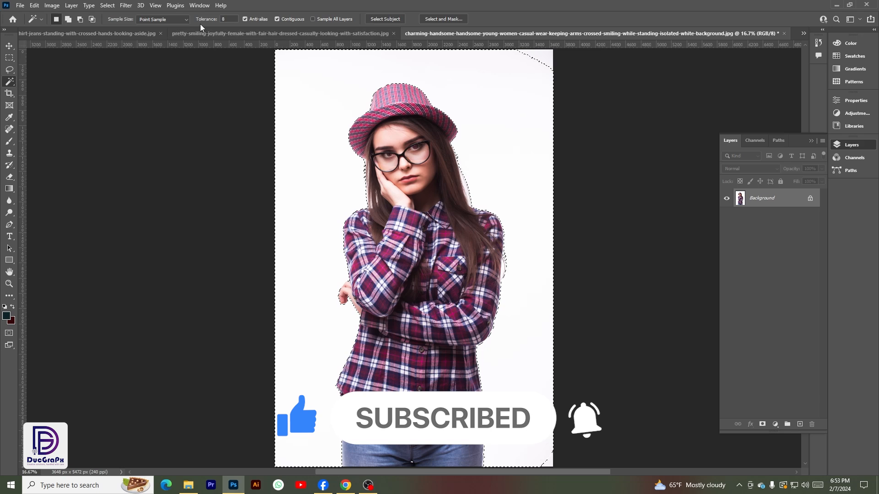
# - Remove the white background from the unlocked layer with the Magic Wand at tolerance 24, and clear the selection
pyautogui.moveTo(203, 22); pyautogui.dragTo(206, 22)
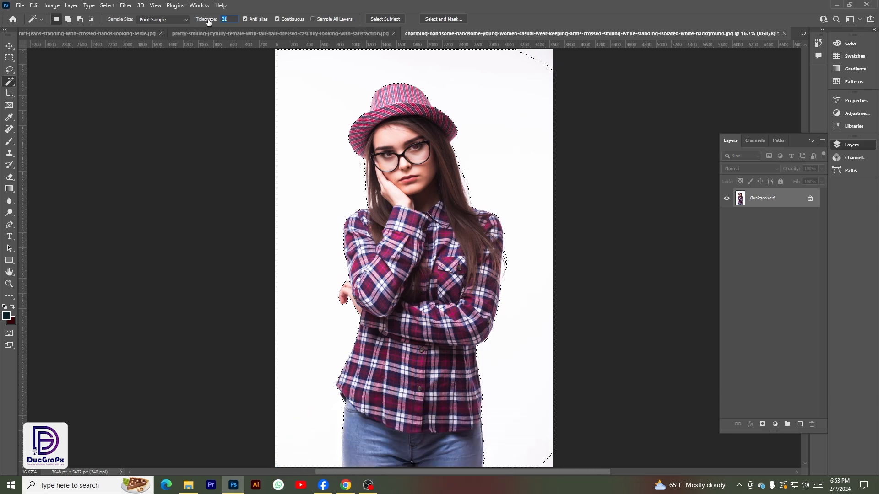
pyautogui.click(301, 95)
pyautogui.click(811, 200)
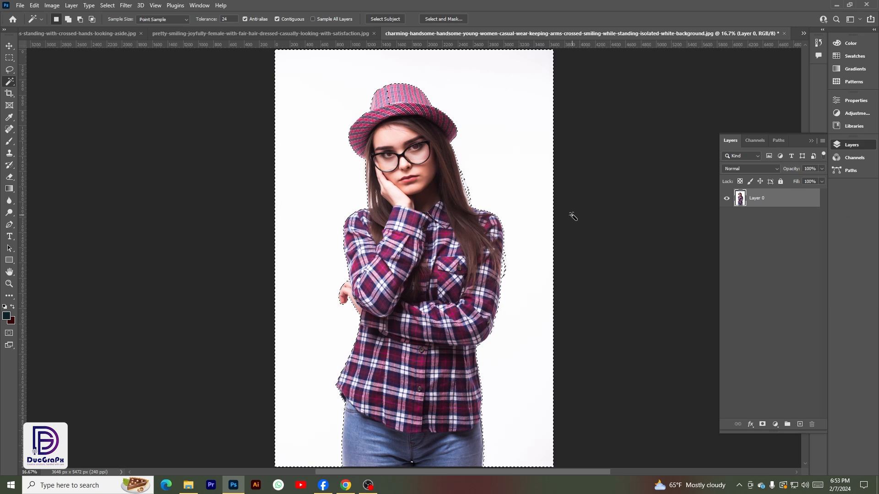
pyautogui.press('Delete')
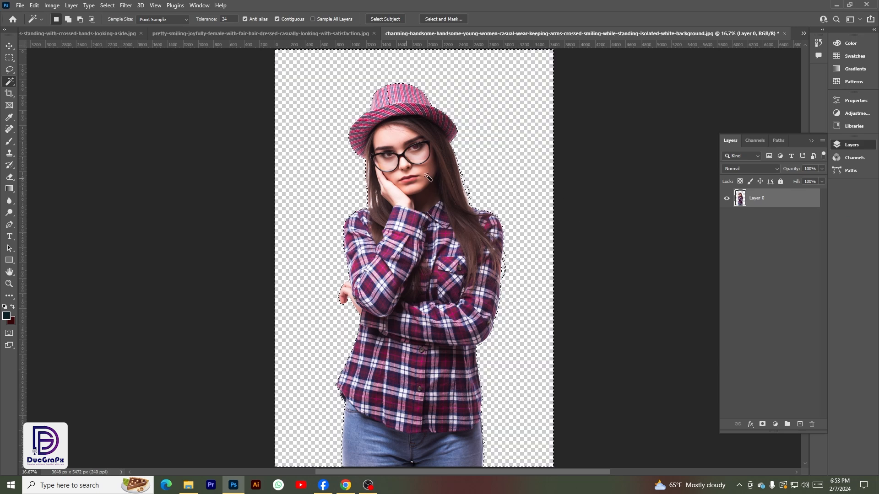
pyautogui.scroll(-1, 337, 264)
pyautogui.press('v')
pyautogui.hotkey('ctrl', 'd')
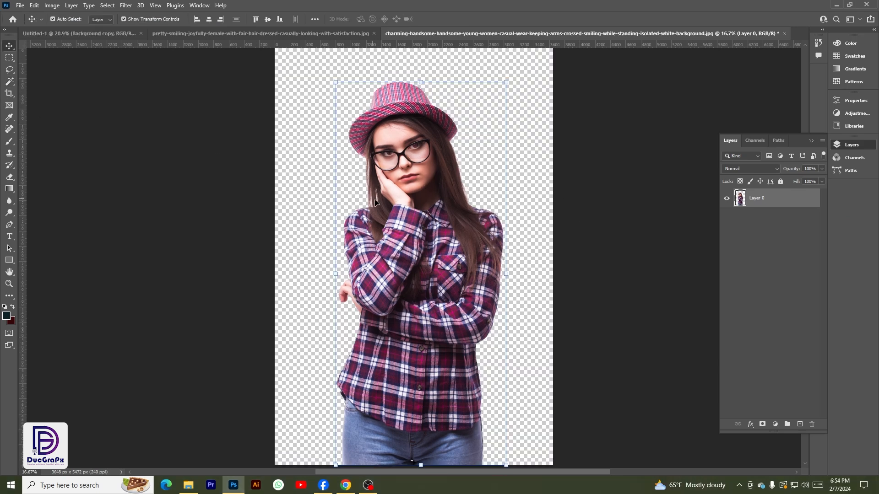
# - Bring the hat woman's cutout into the Untitled-1 document, scale it down to fit the canvas and place it right of the blonde woman
pyautogui.moveTo(407, 205); pyautogui.dragTo(290, 234)
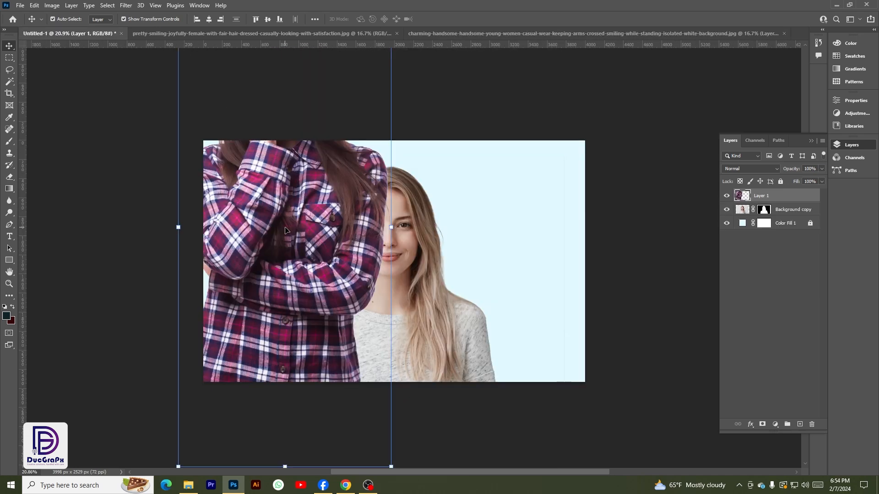
pyautogui.moveTo(392, 228); pyautogui.dragTo(352, 229)
pyautogui.moveTo(307, 234); pyautogui.dragTo(555, 280)
pyautogui.click(455, 22)
# - Move the blonde woman's cutout about 633 px left and 116 px up so the two women stand side by side
pyautogui.moveTo(407, 246); pyautogui.dragTo(345, 236)
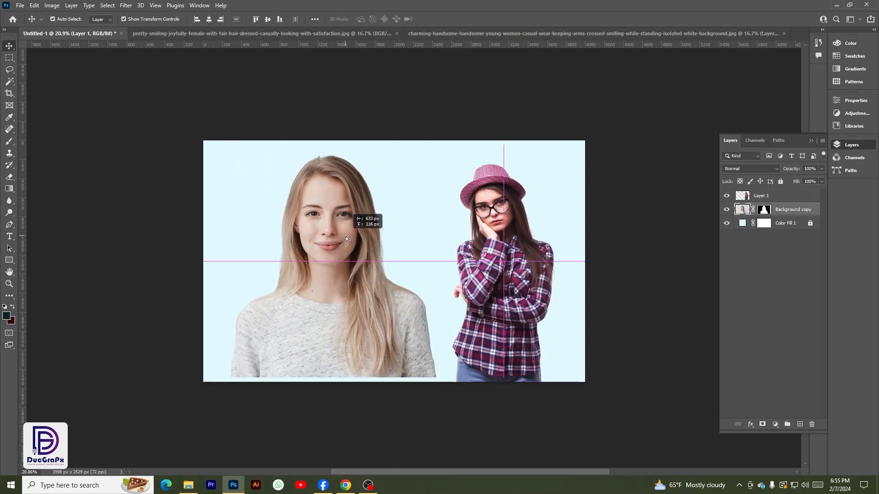
pyautogui.hotkey('ctrl', 't')
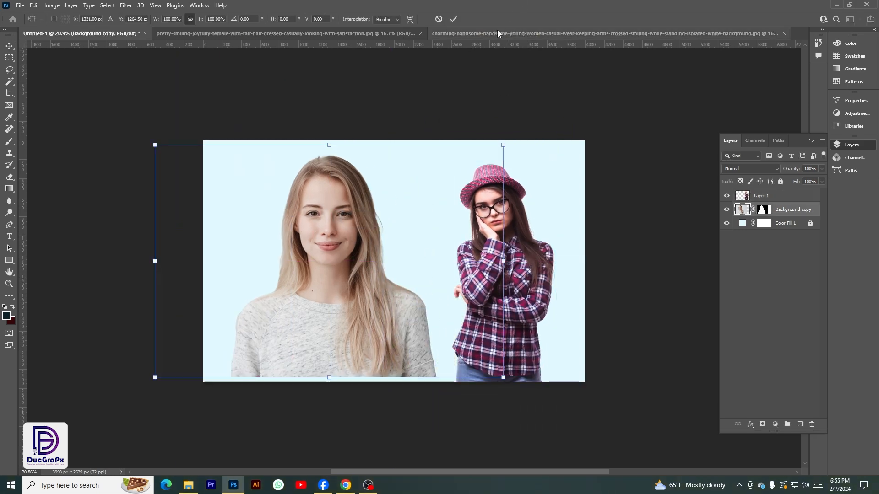
pyautogui.click(453, 19)
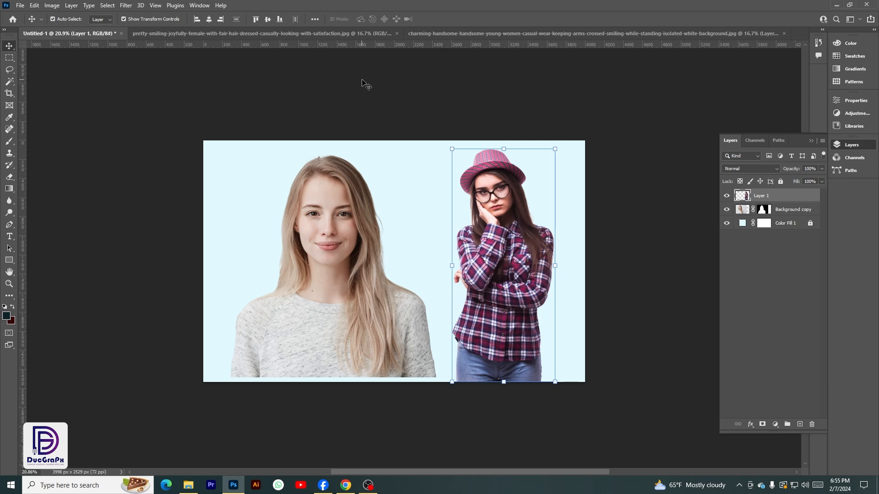
# - Return to the photo of the woman in the hat, undo the background deletion and layer unlocking, and clear the selection
pyautogui.click(466, 34)
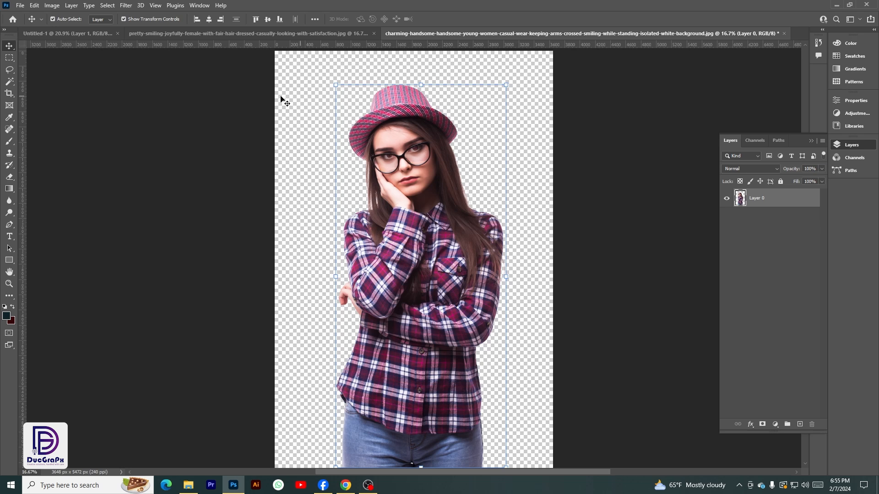
pyautogui.hotkey('ctrl', 'z')
pyautogui.hotkey('ctrl', 'z')
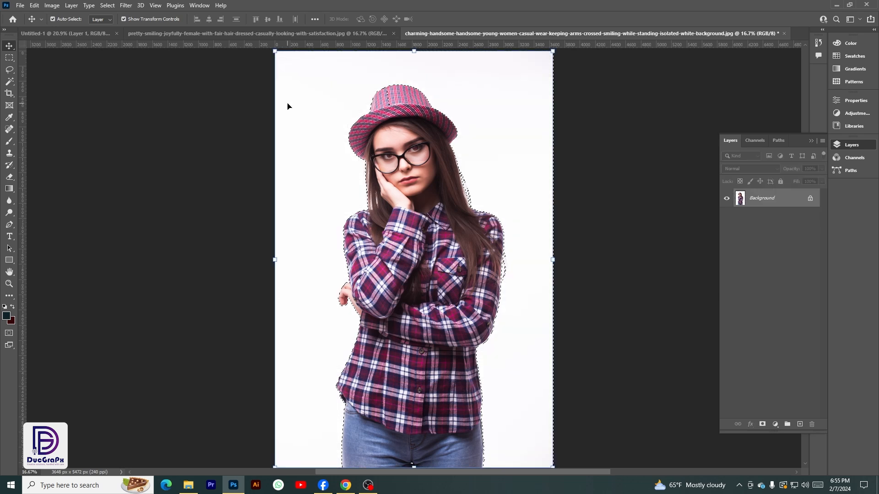
pyautogui.hotkey('ctrl', 'd')
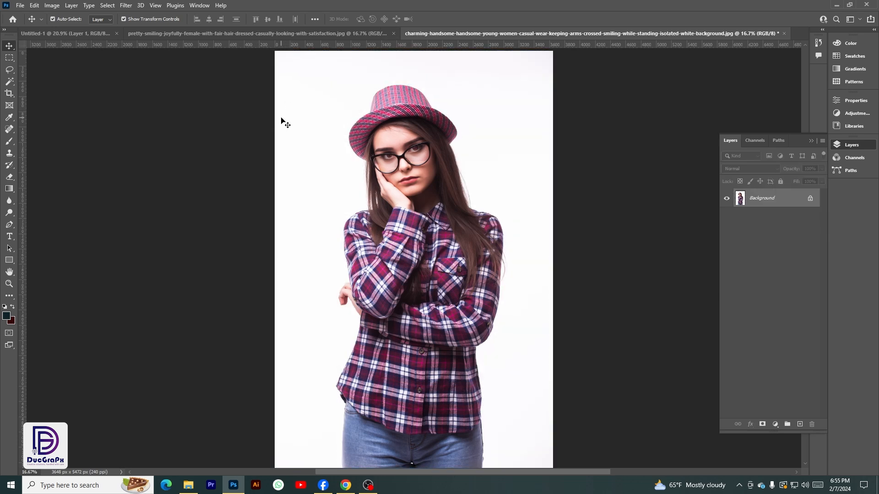
# - Select the woman in the hat with the Object Selection Tool in Rectangle mode and add a layer mask from the selection
pyautogui.moveTo(10, 81); pyautogui.dragTo(39, 83)
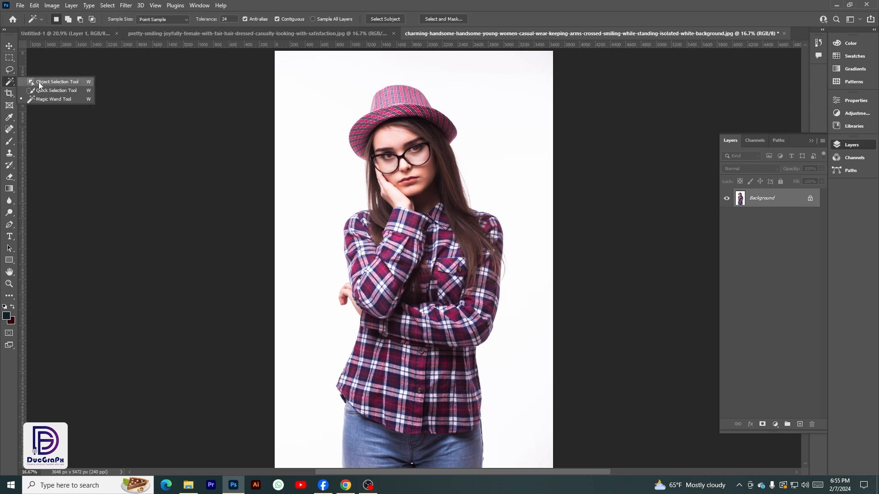
pyautogui.click(40, 81)
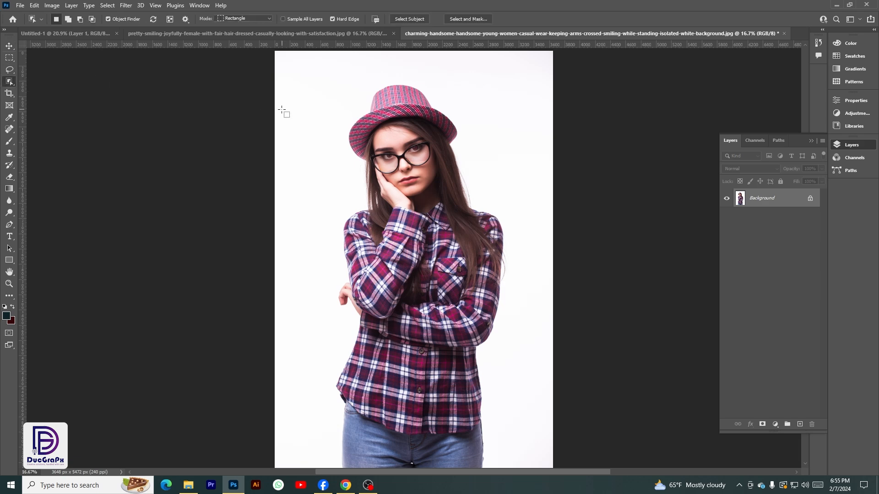
pyautogui.moveTo(312, 72); pyautogui.dragTo(510, 453)
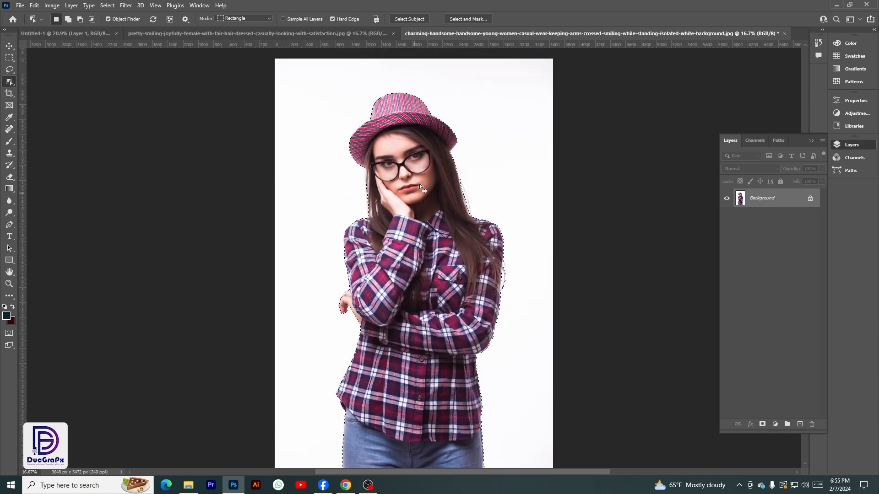
pyautogui.click(763, 425)
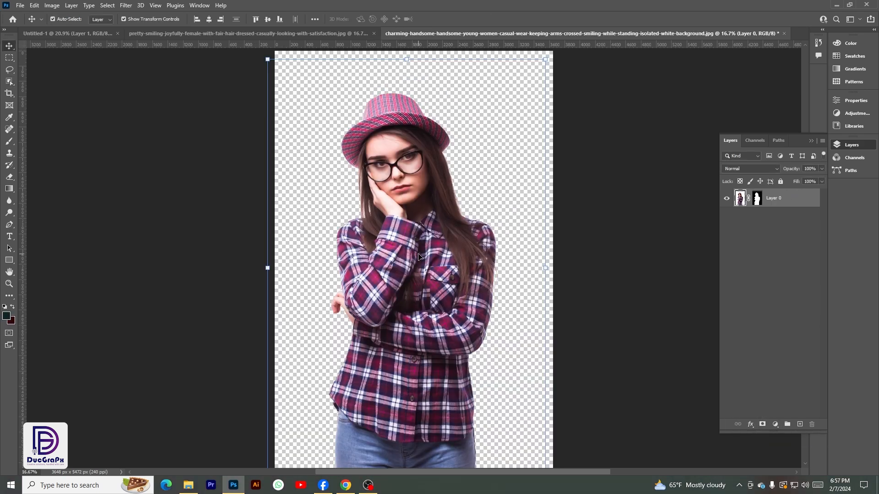
# - Bring the masked cutout into Untitled-1 and scale it down to stand right of the first hat woman cutout
pyautogui.moveTo(400, 260); pyautogui.dragTo(521, 263)
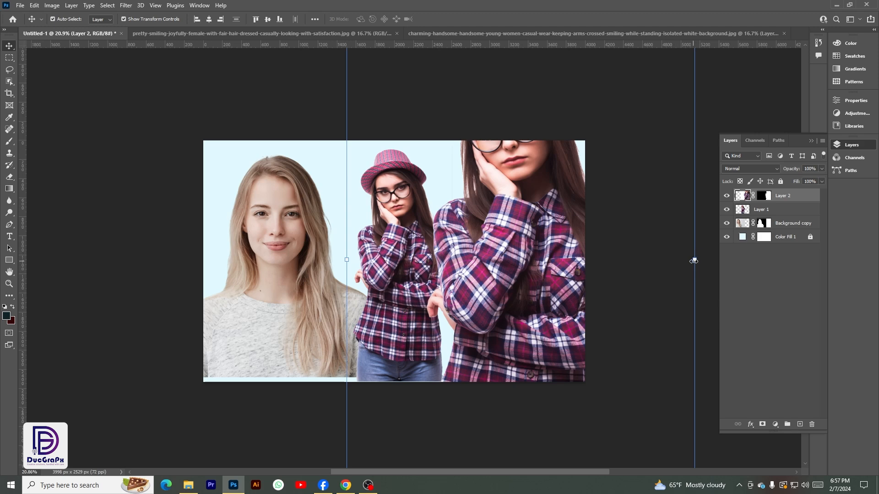
pyautogui.moveTo(694, 261); pyautogui.dragTo(598, 256)
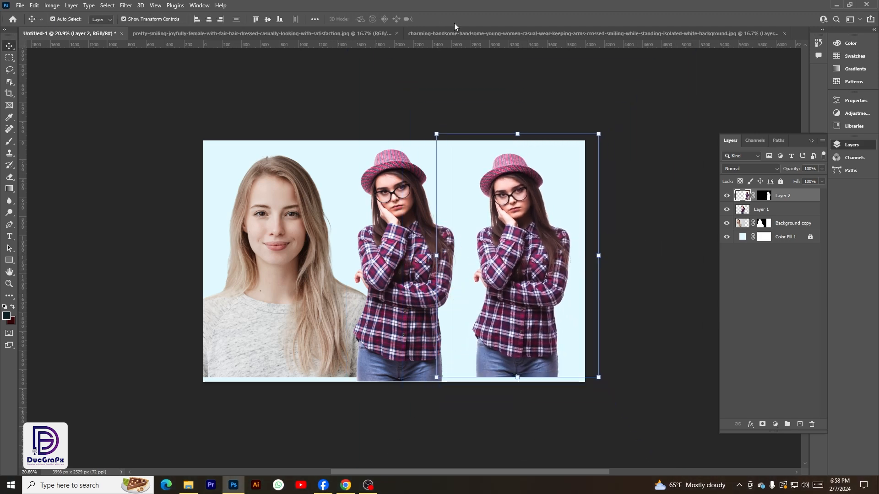